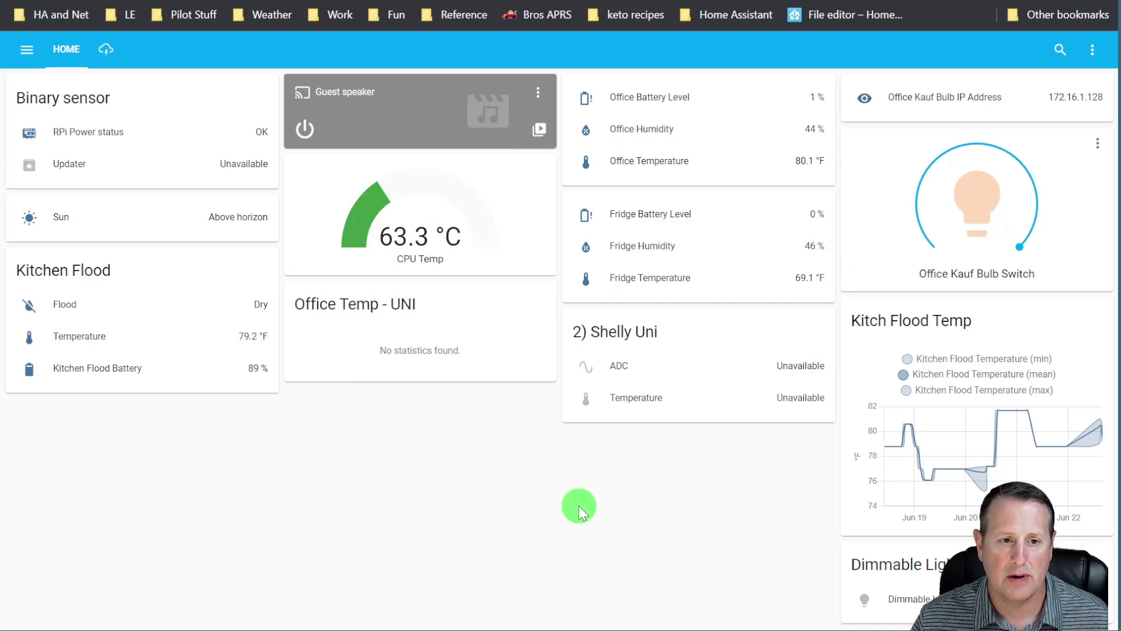
Open the 2022-06-23 full backup in Google Drive backups, download a copy, and start restoring it from system Backups.
left_click(26, 49)
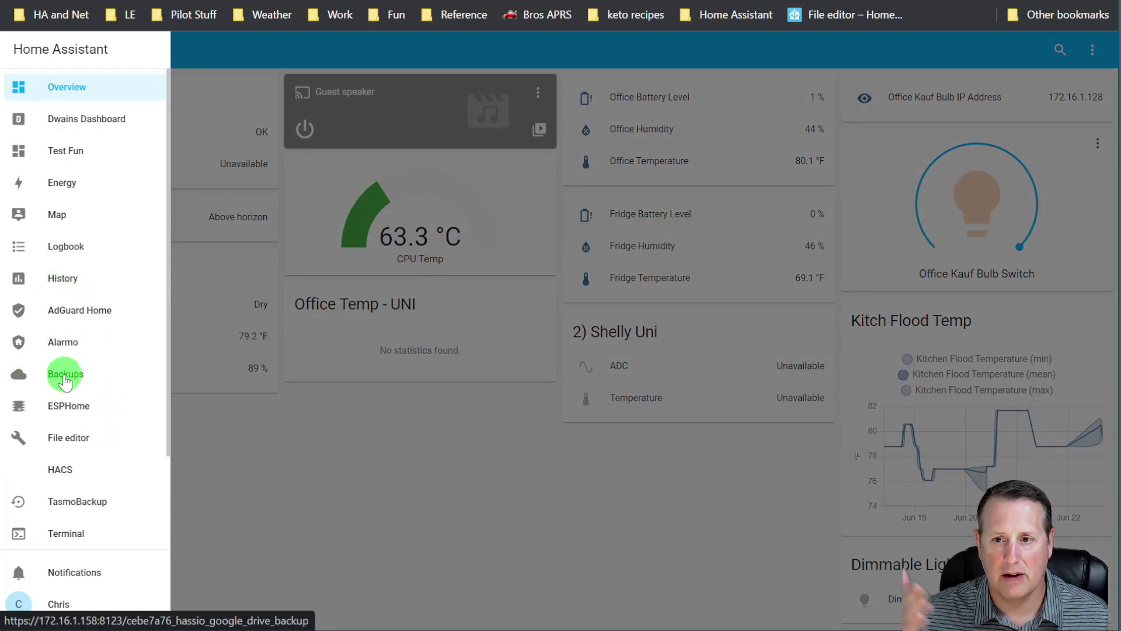
left_click(64, 380)
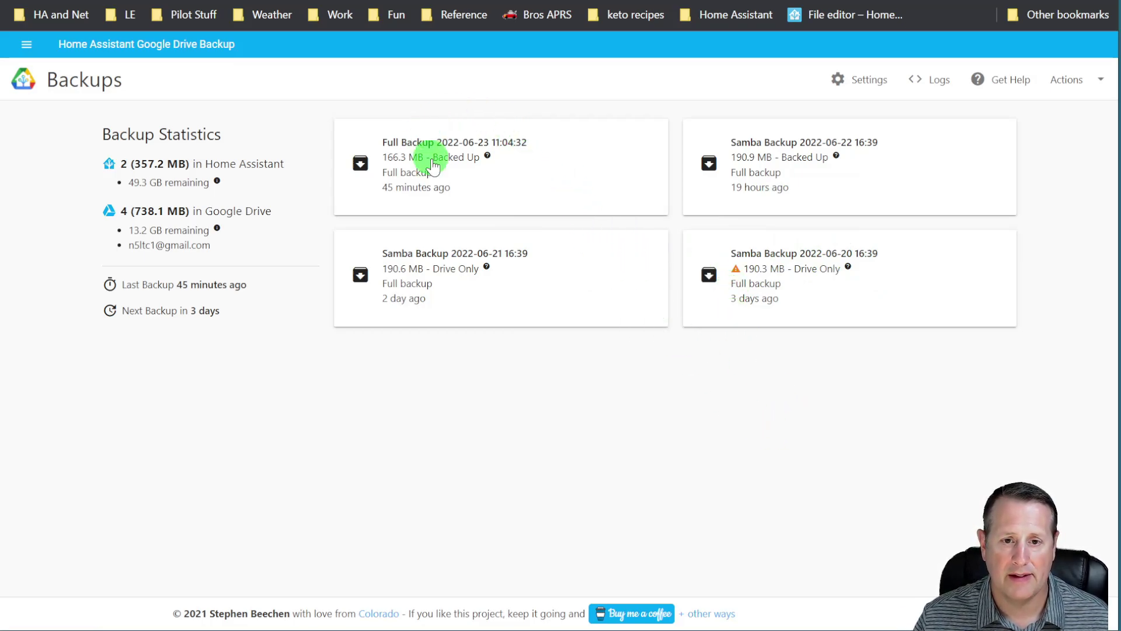
left_click(513, 171)
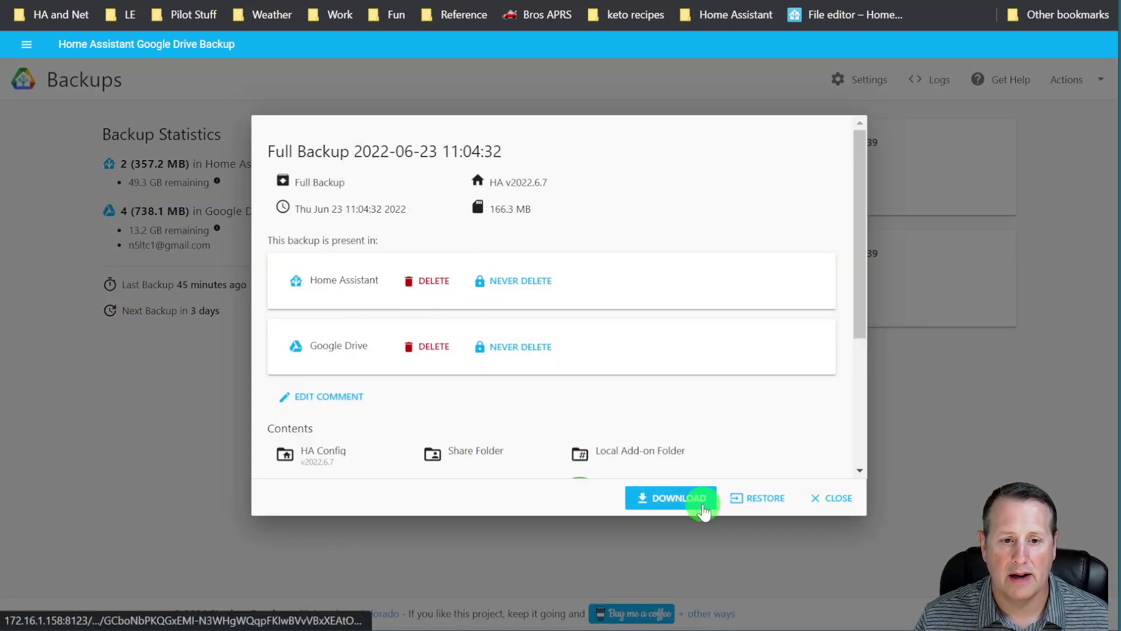
left_click(672, 495)
left_click(749, 509)
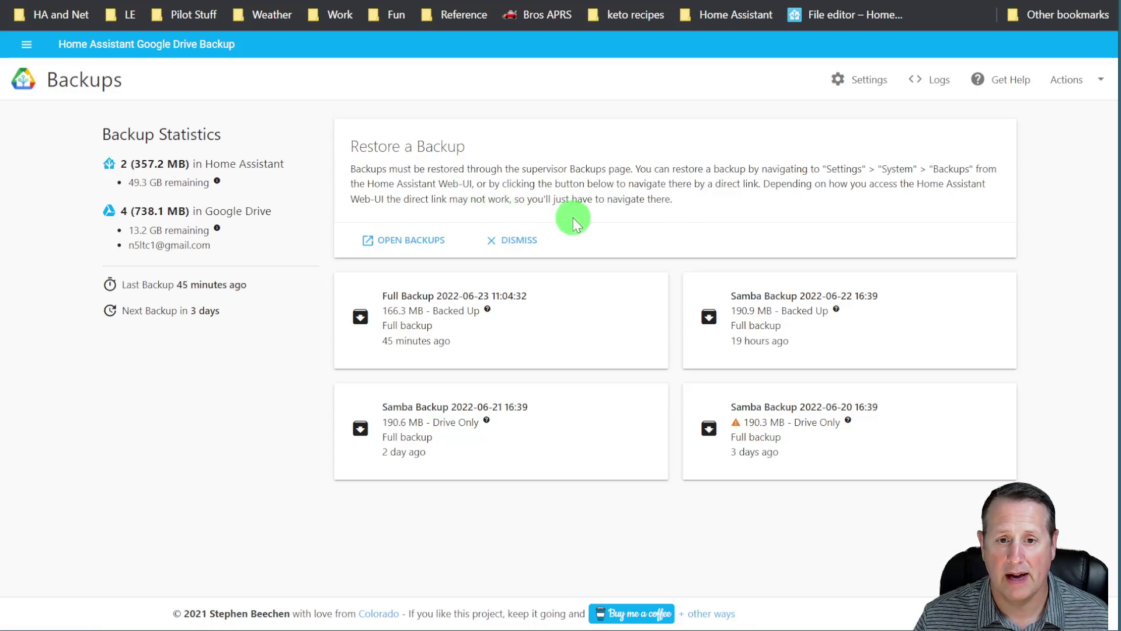
left_click(400, 243)
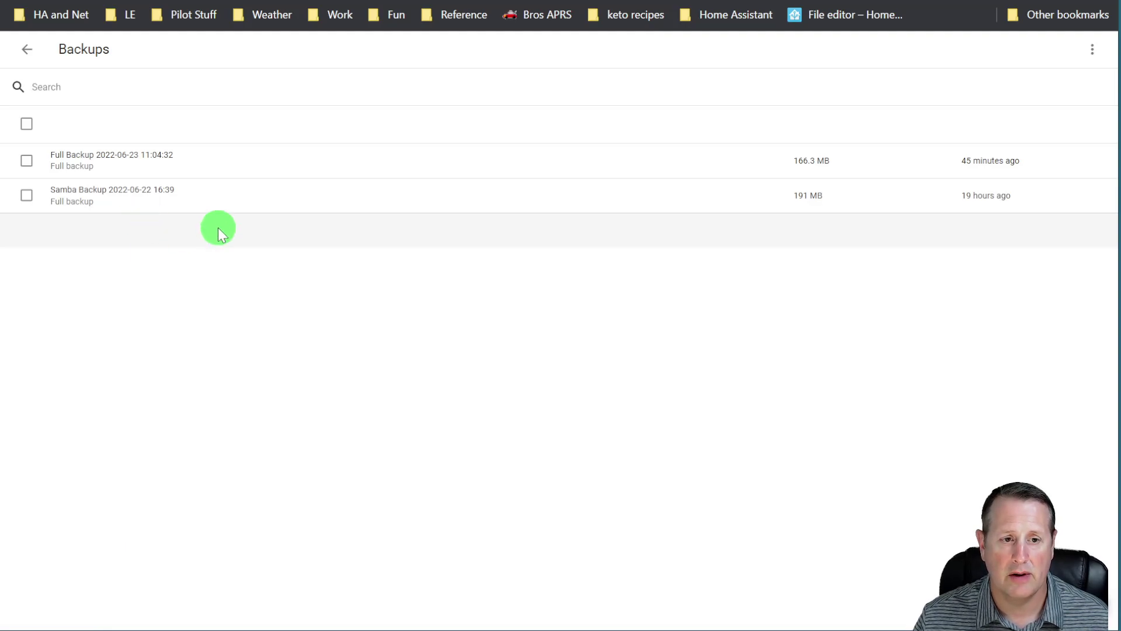
Review the 2022-06-23 Full Backup's partial-restore contents, keep Full backup selected, and start the restore.
left_click(154, 169)
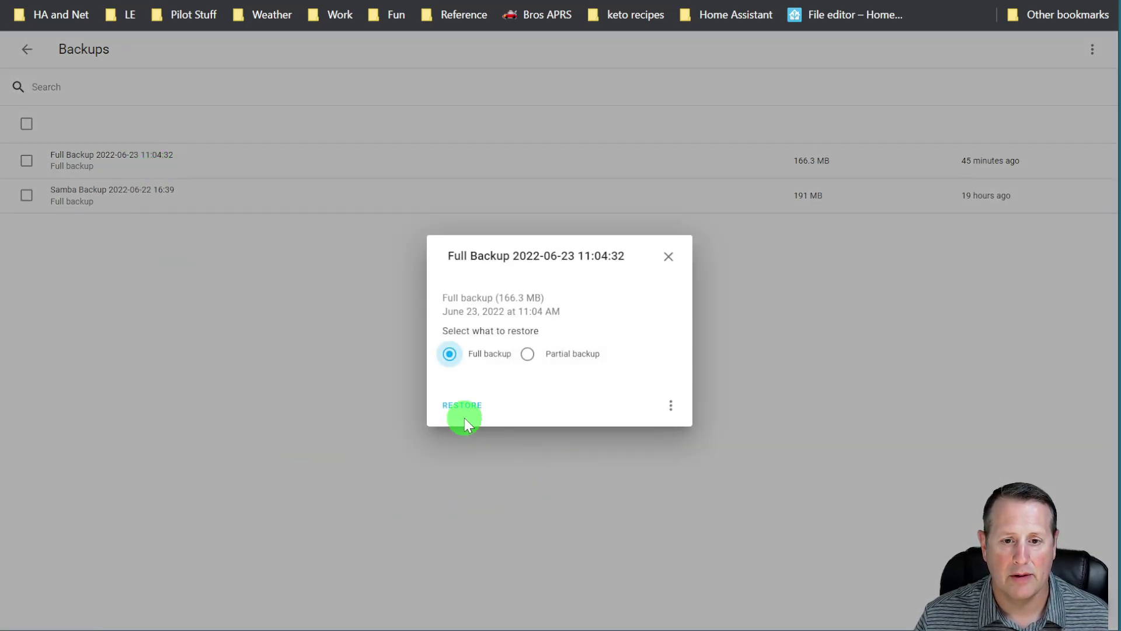
left_click(529, 352)
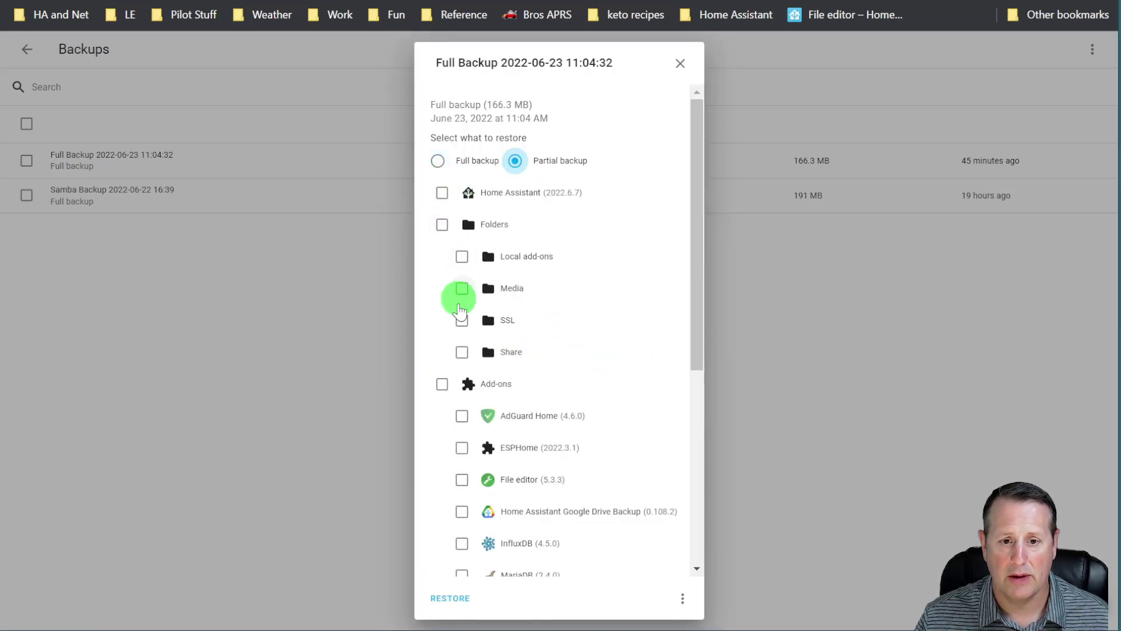
scroll(482, 507, "down", 5)
scroll(484, 511, "up", 5)
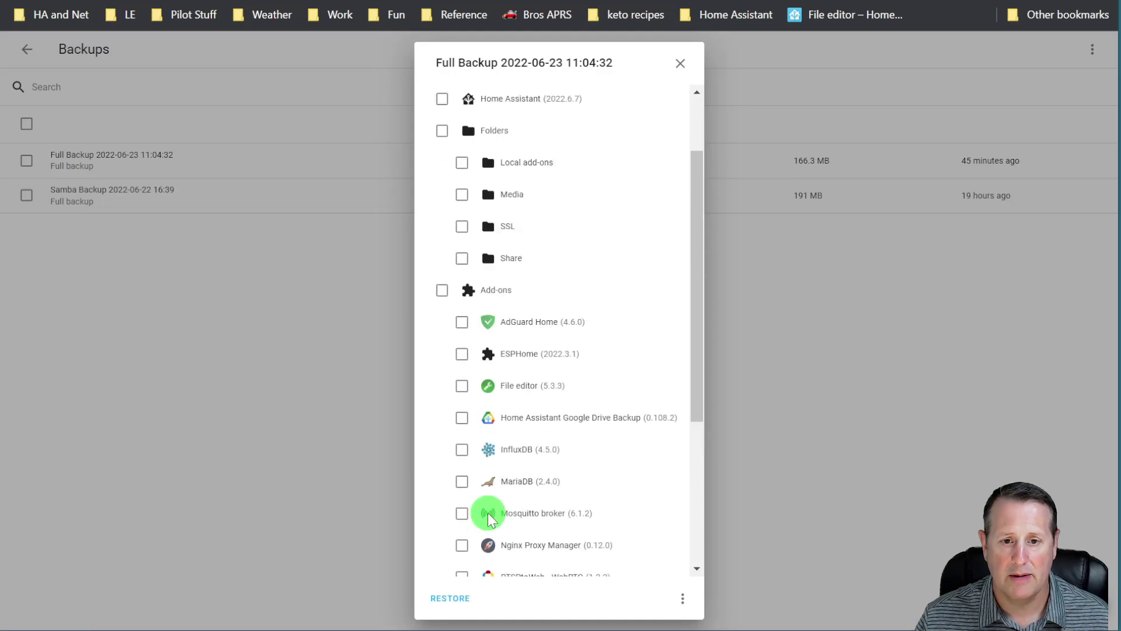
left_click(441, 159)
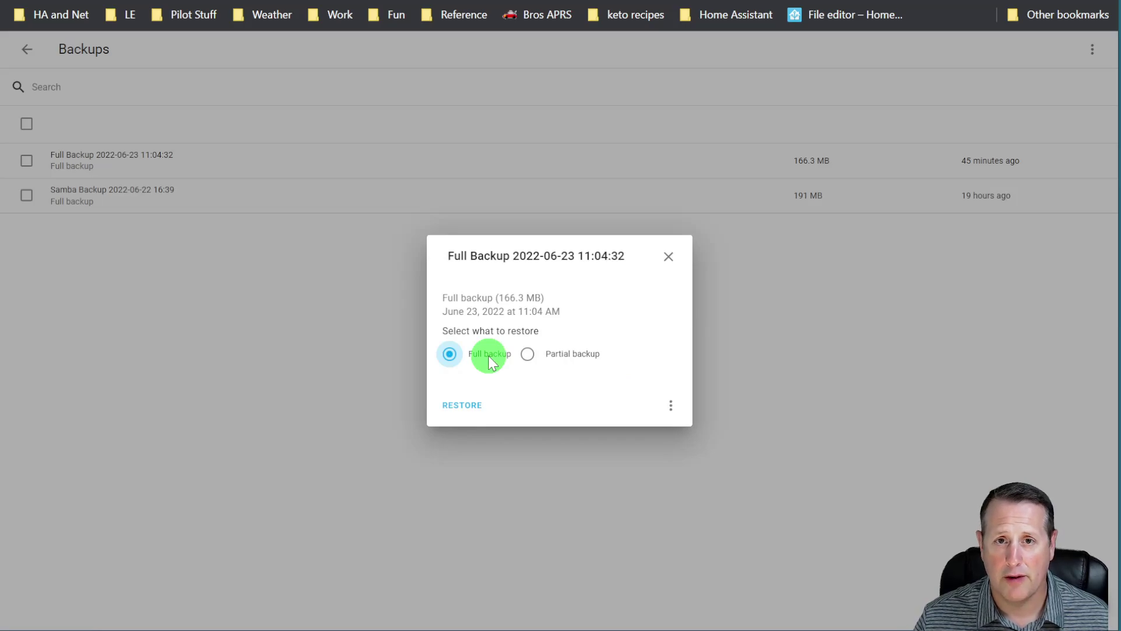
left_click(586, 359)
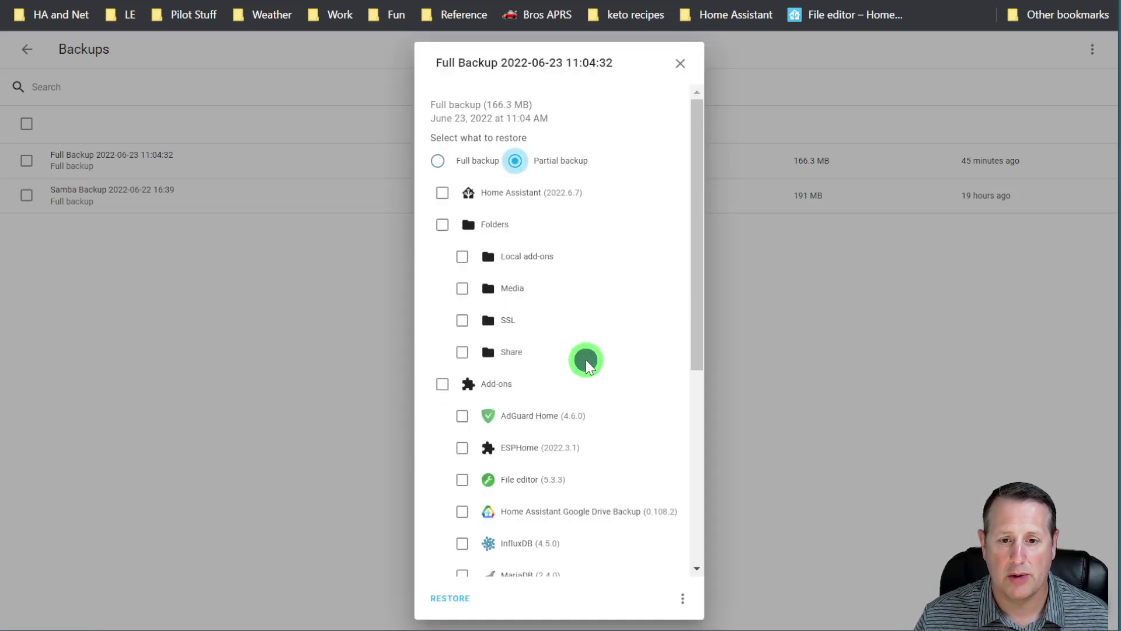
scroll(586, 359, "down", 6)
scroll(605, 476, "up", 6)
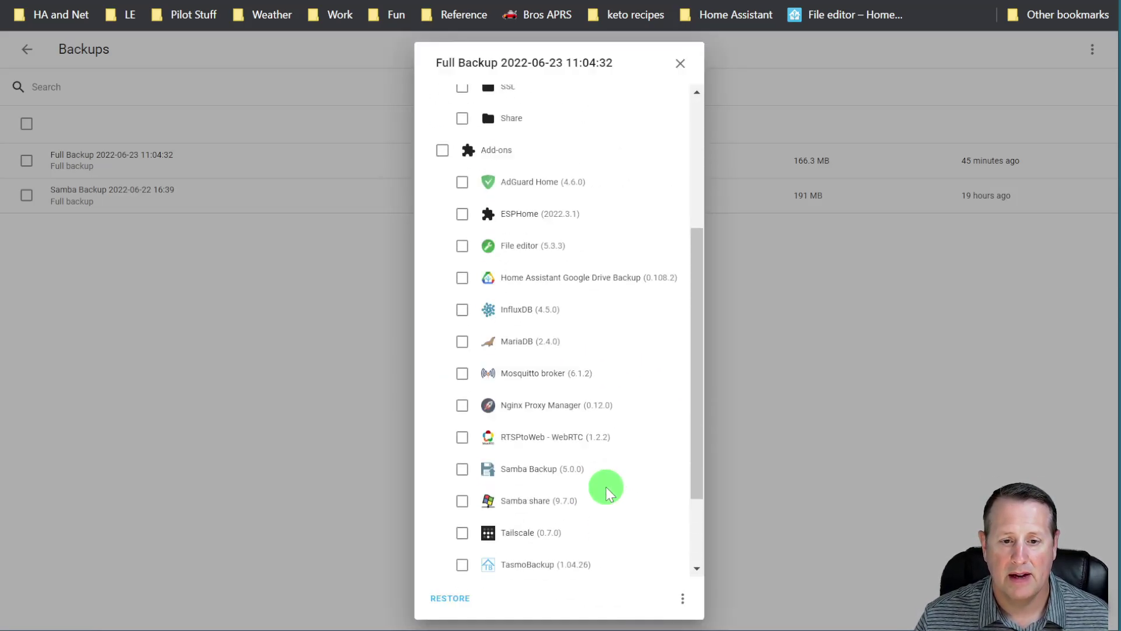
left_click(471, 160)
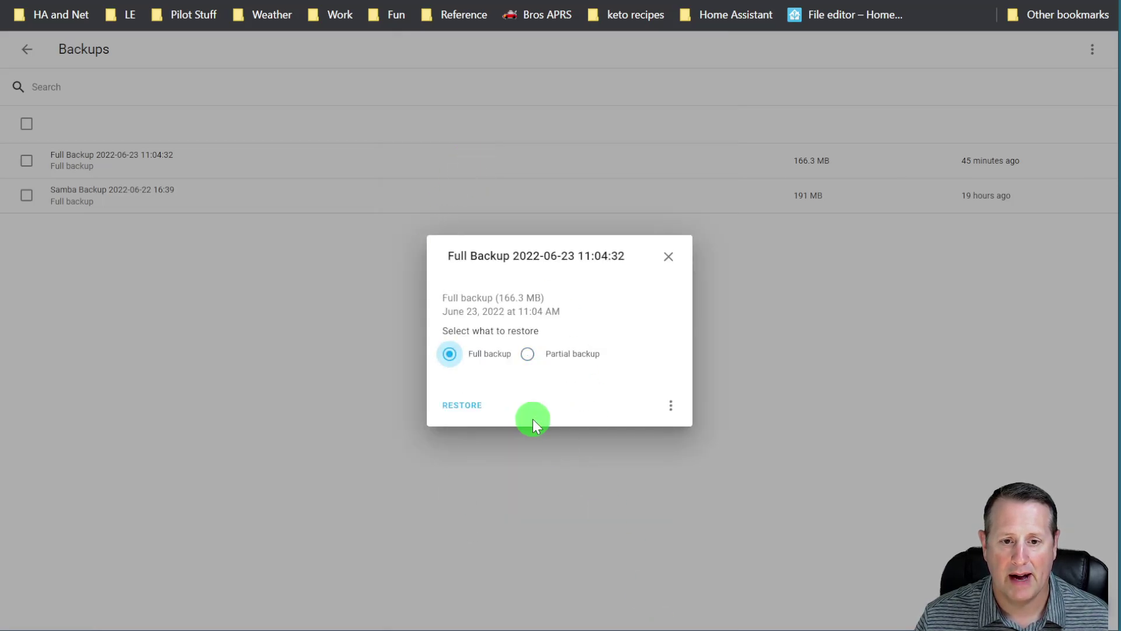
left_click(465, 405)
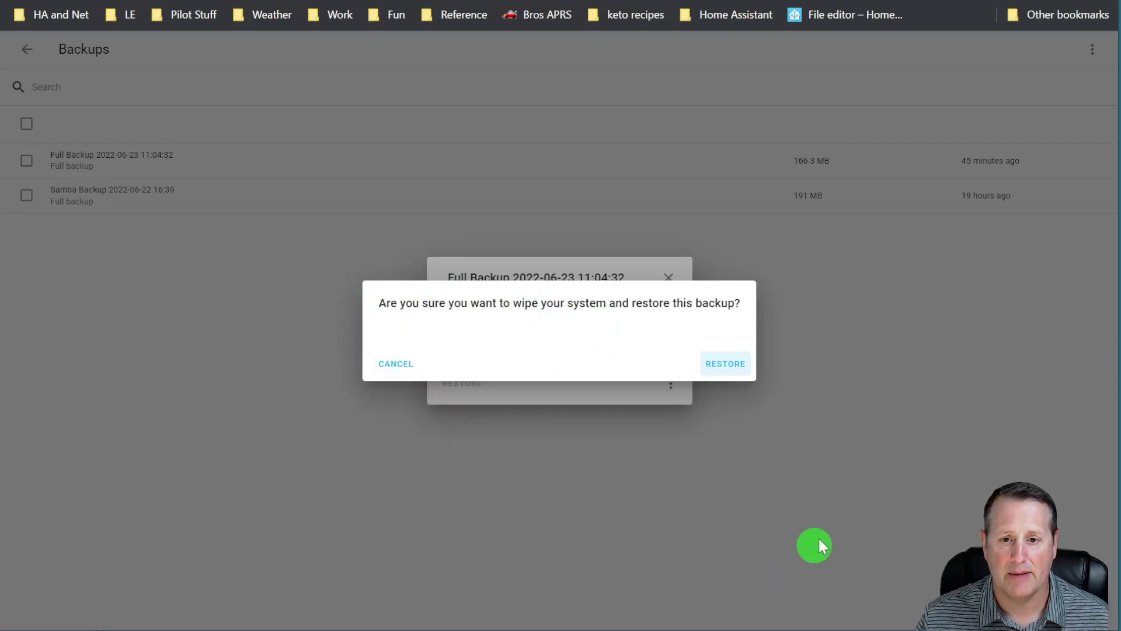
Confirm wiping the system and restoring the 2022-06-23 Full Backup, then leave the Backups page.
left_click(733, 368)
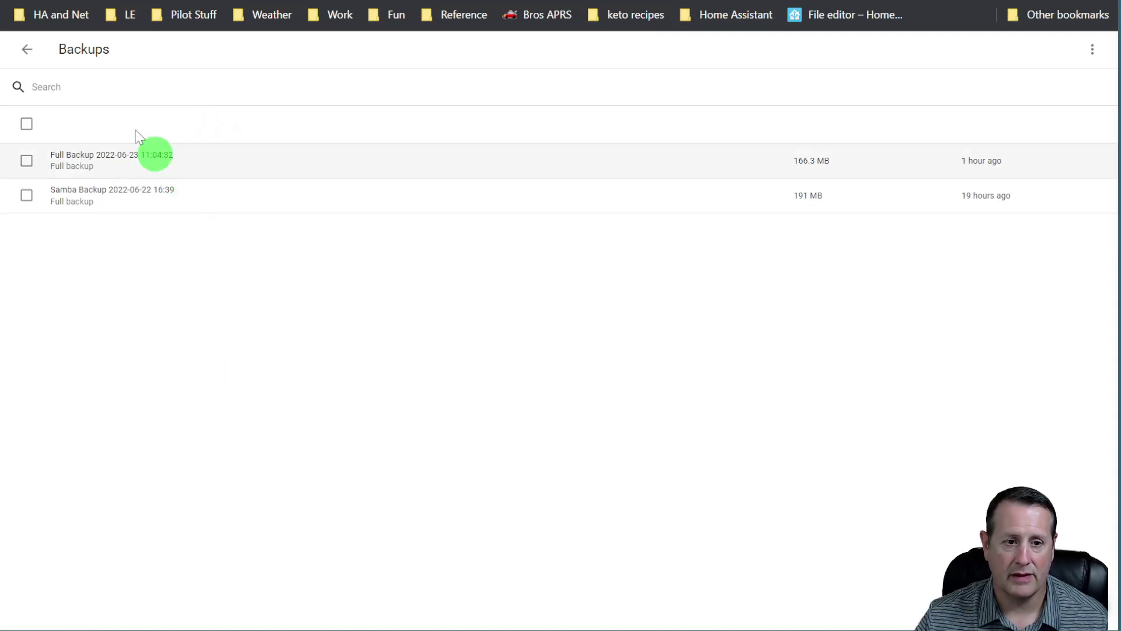
left_click(28, 59)
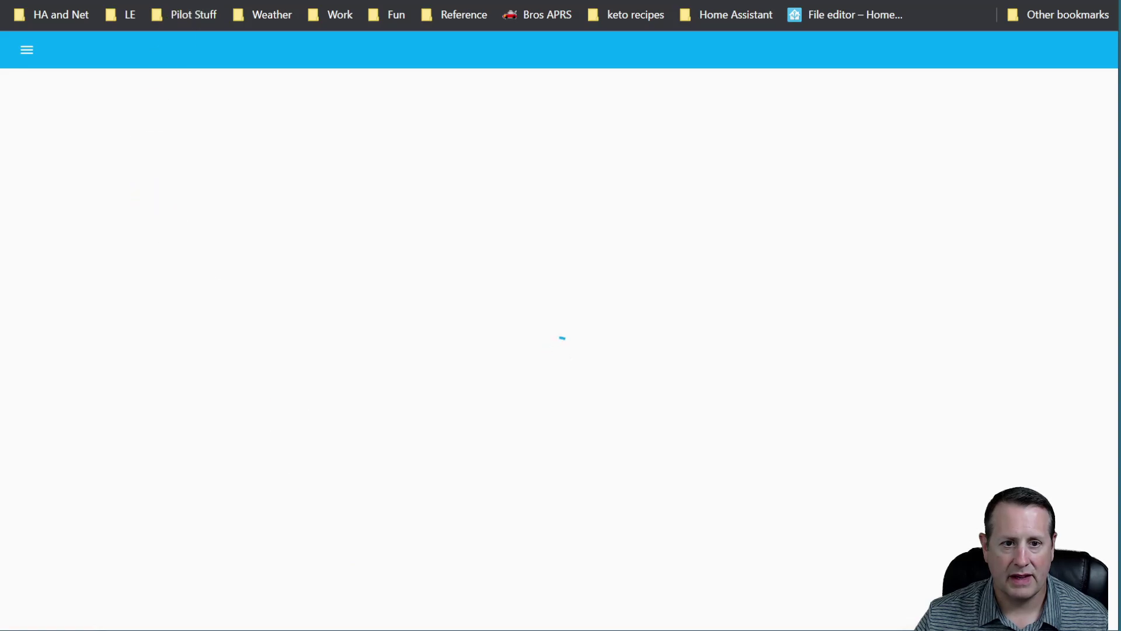
Return to the restored HOME dashboard, then switch to the Home Assistant installation documentation.
key("alt+Left")
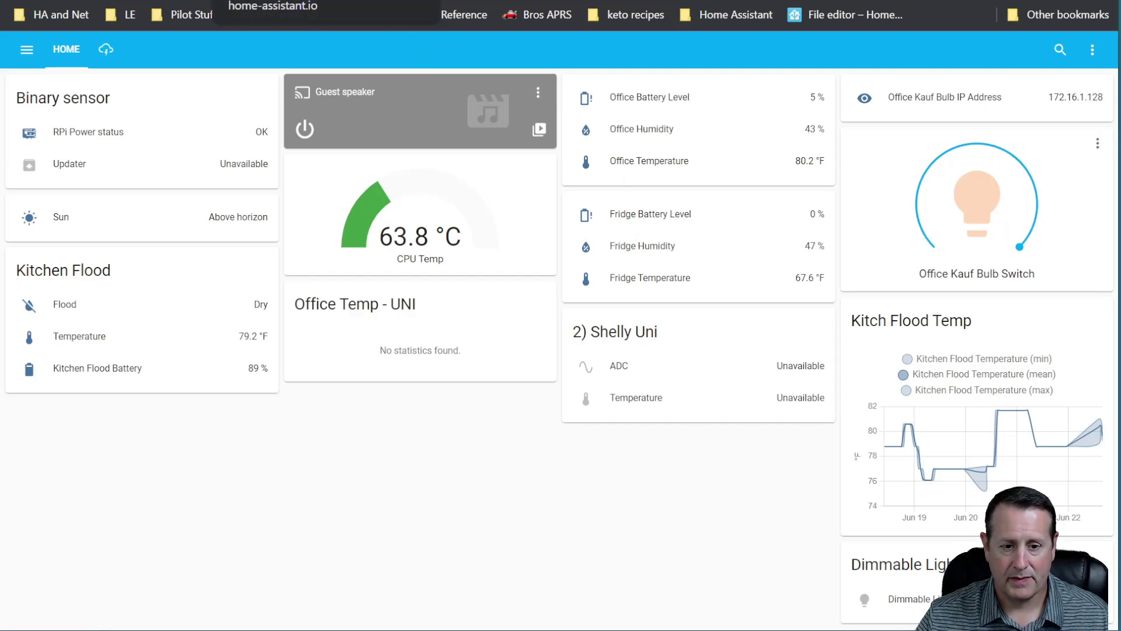
left_click(257, 0)
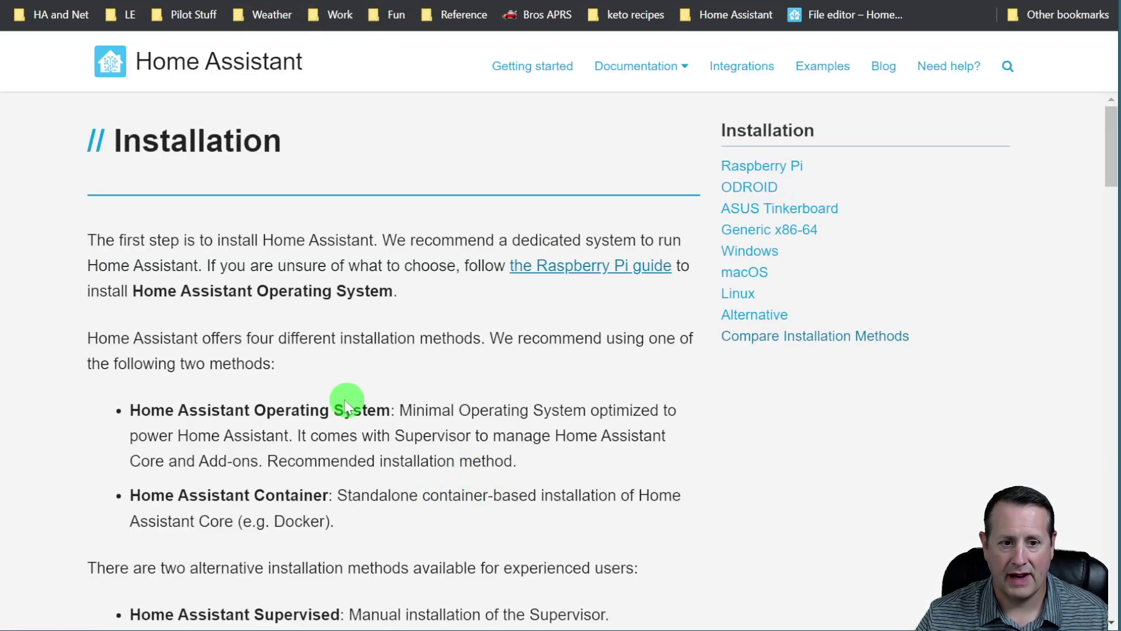
Scroll the installation documentation and open the Raspberry Pi installation guide.
scroll(345, 400, "down", 10)
scroll(116, 343, "down", 10)
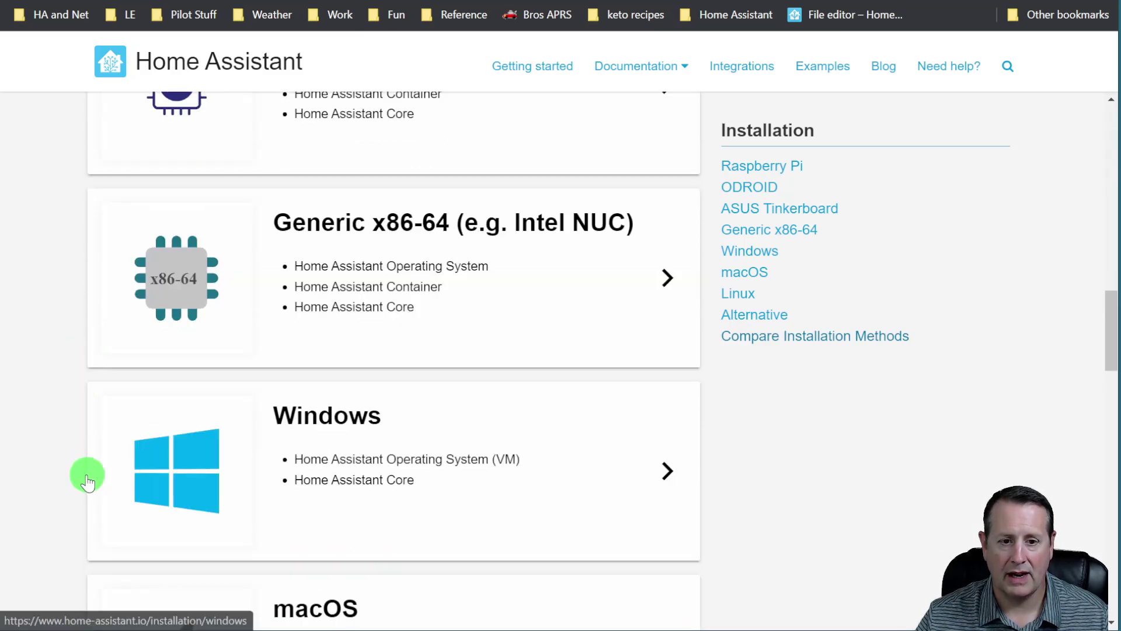
scroll(87, 475, "up", 13)
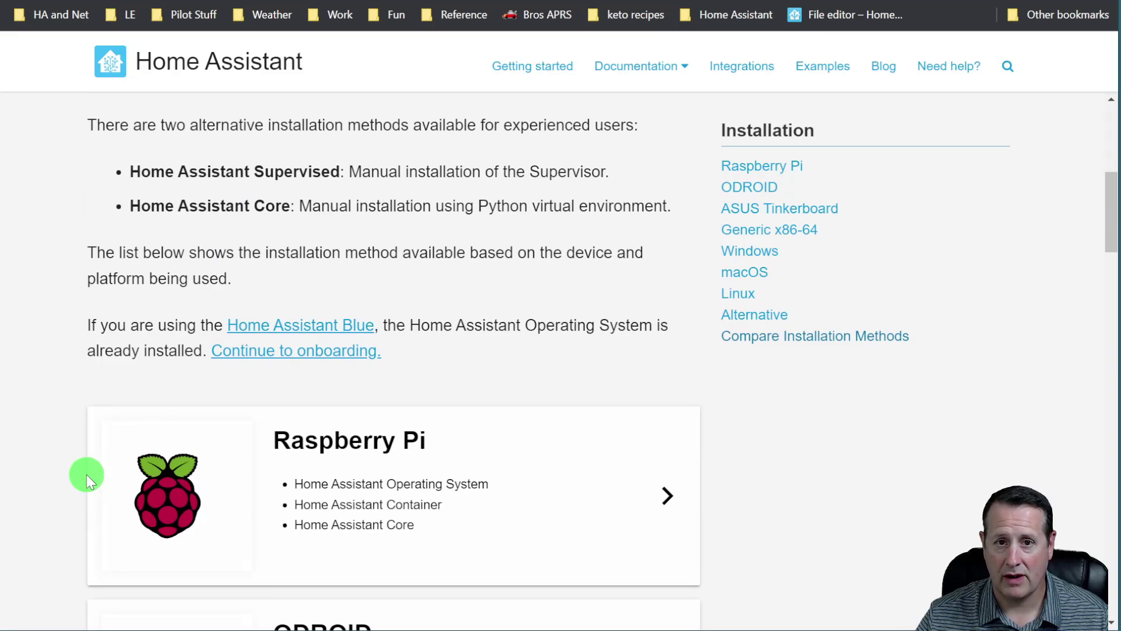
scroll(61, 448, "down", 2)
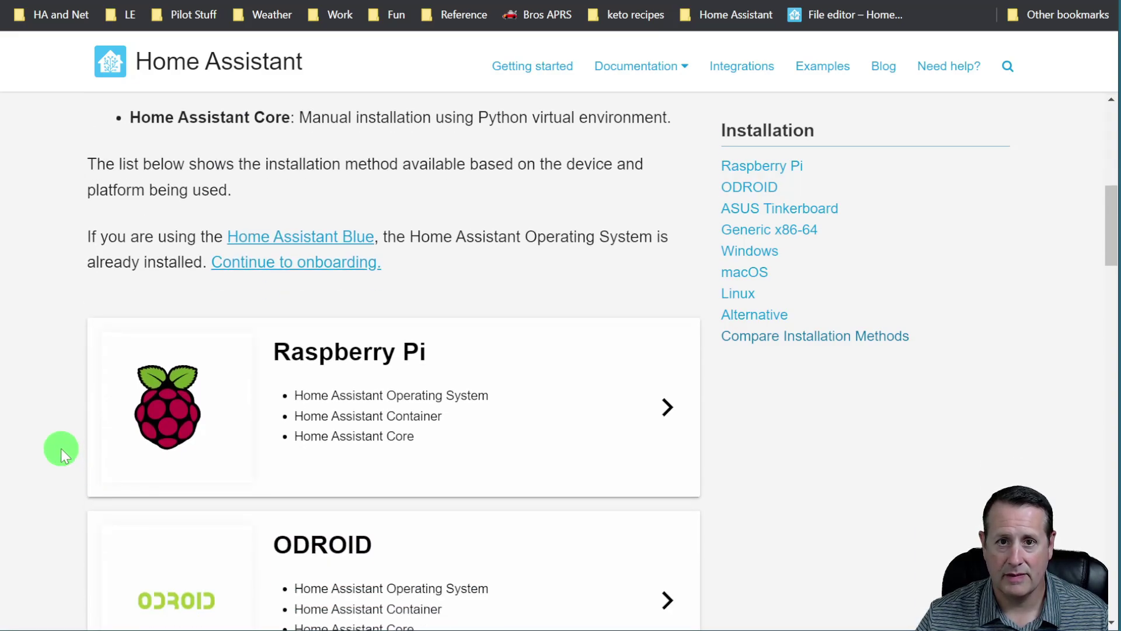
left_click(395, 393)
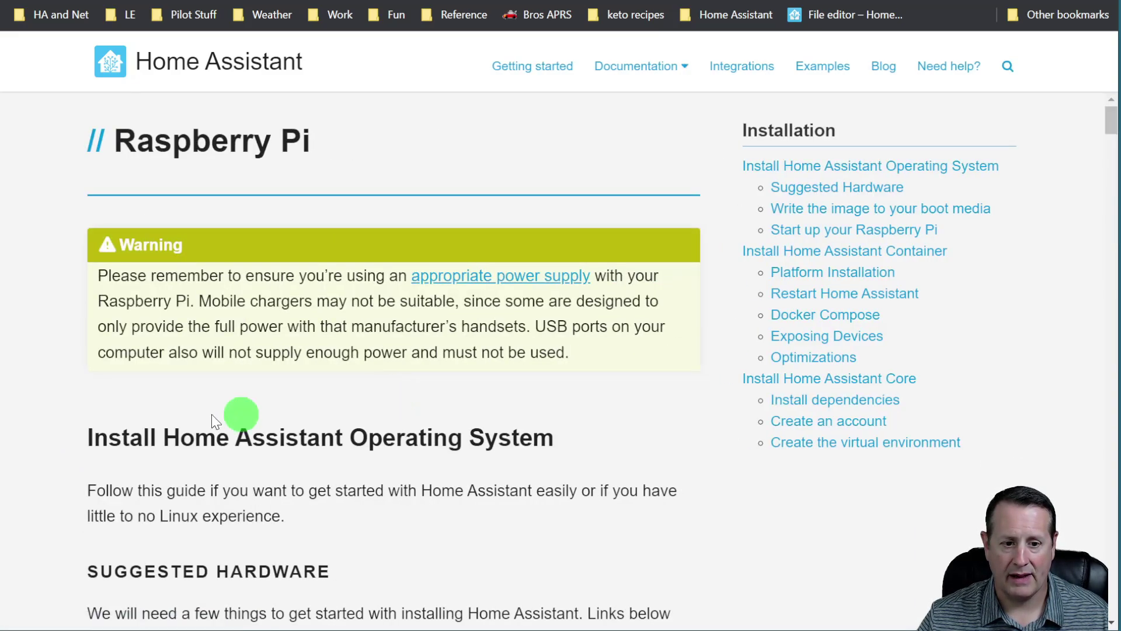
scroll(62, 419, "down", 10)
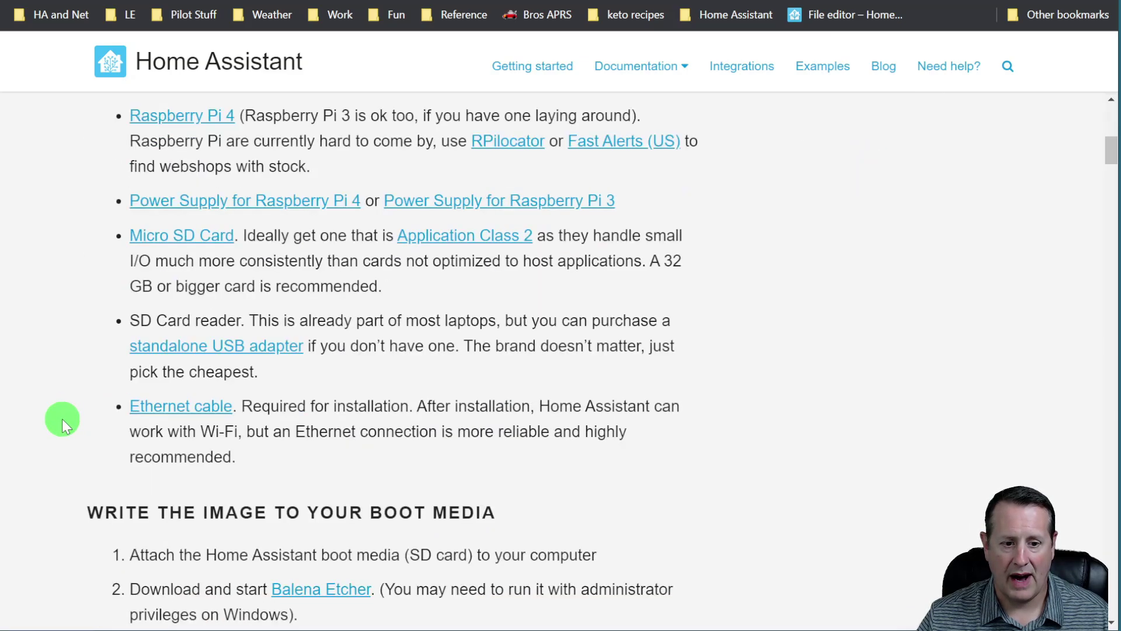
scroll(62, 418, "down", 13)
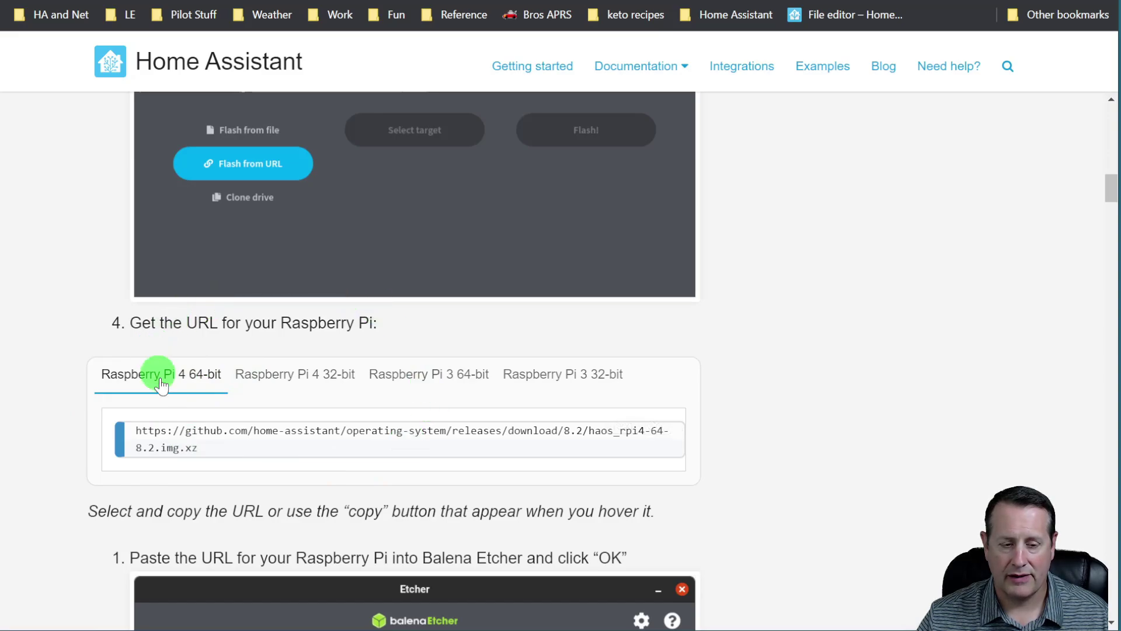
Compare the Raspberry Pi image URLs and copy the Raspberry Pi 4 64-bit one.
left_click(310, 381)
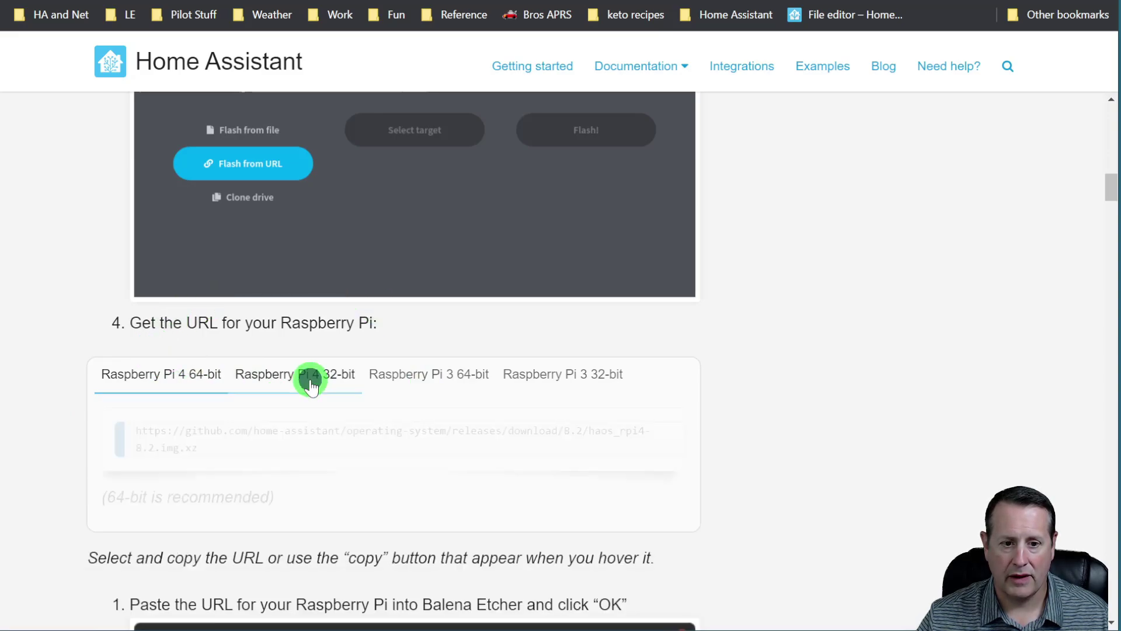
left_click(415, 372)
left_click(563, 376)
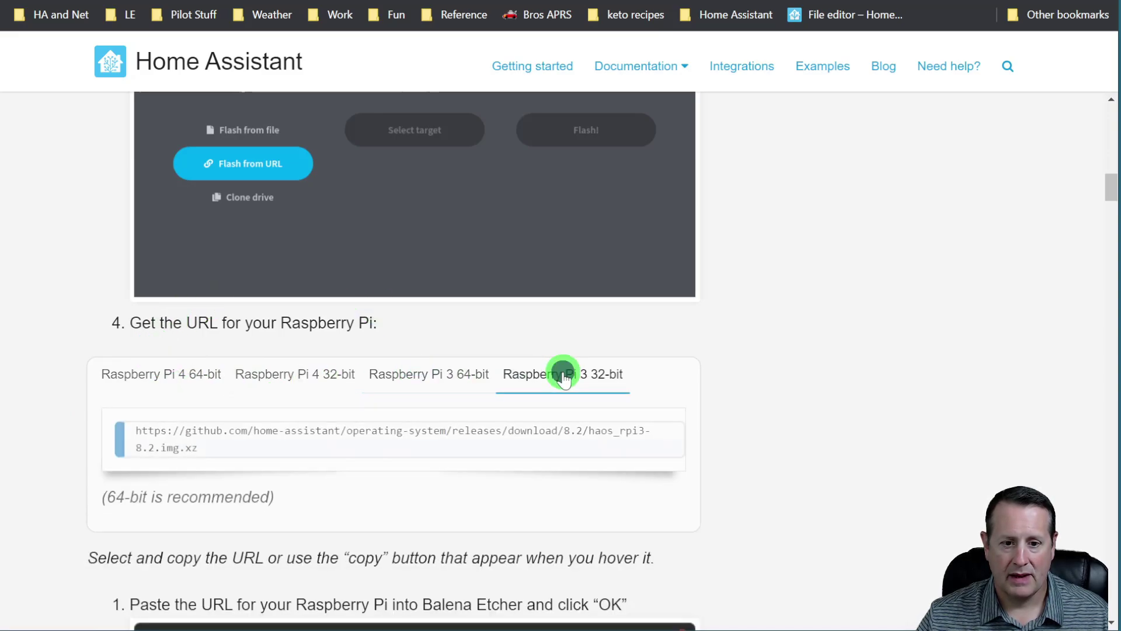
left_click(168, 374)
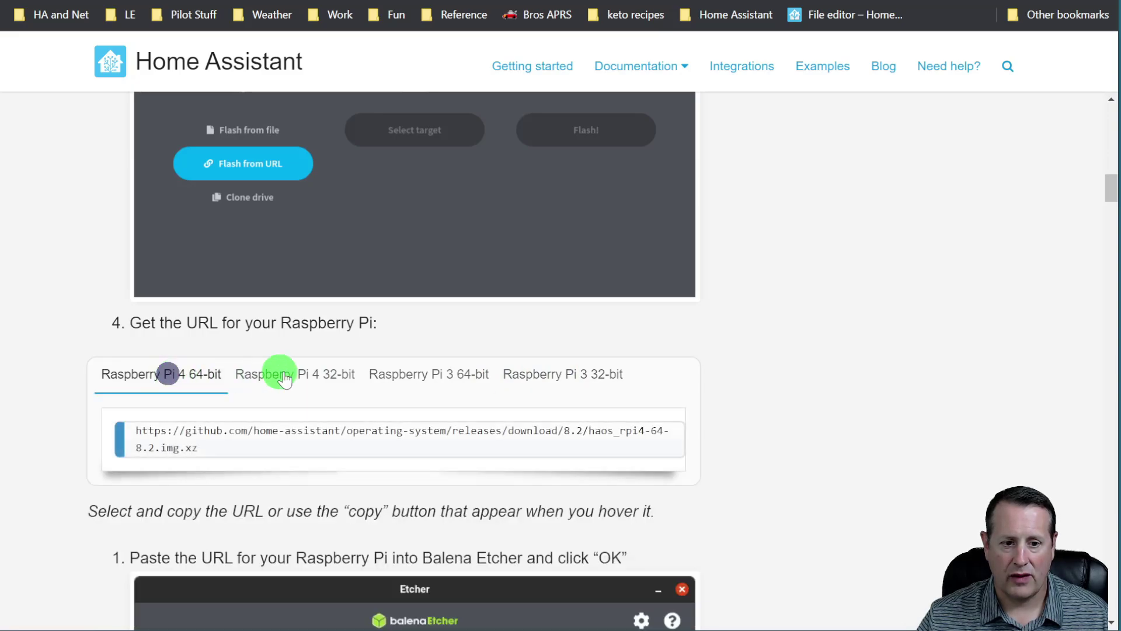
left_click(320, 384)
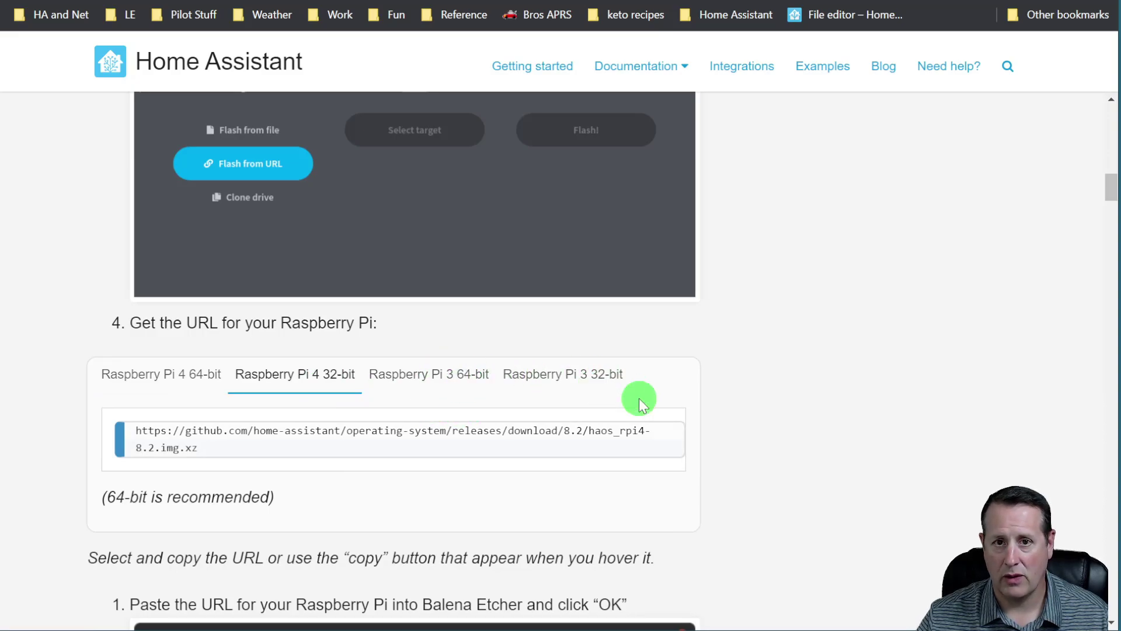
left_click(177, 379)
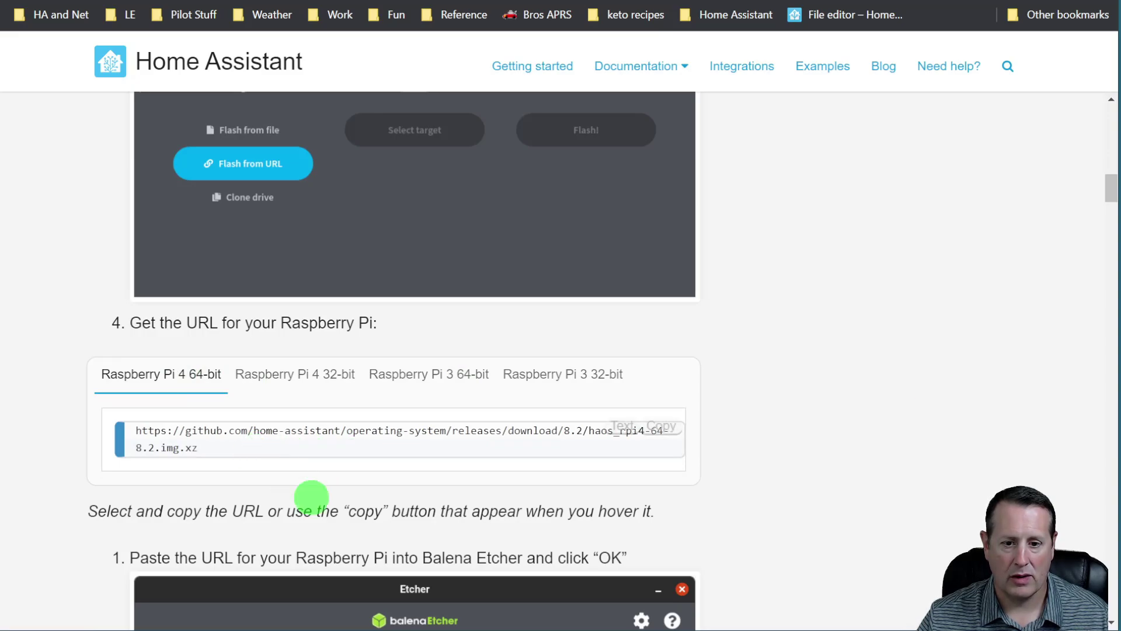
left_click(666, 430)
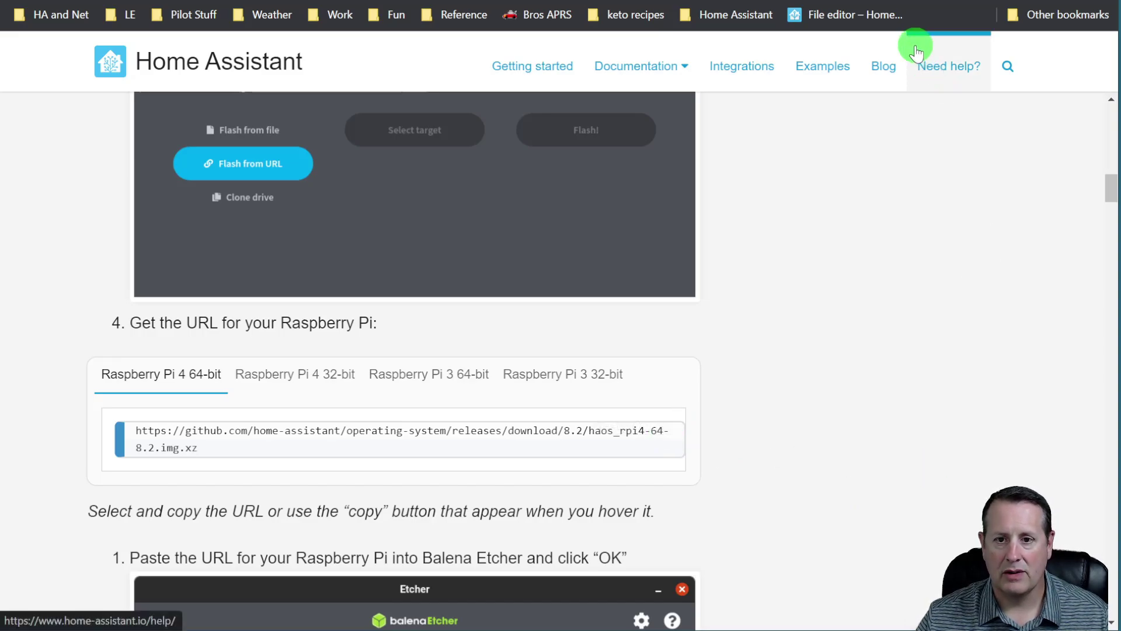
key("ctrl+t")
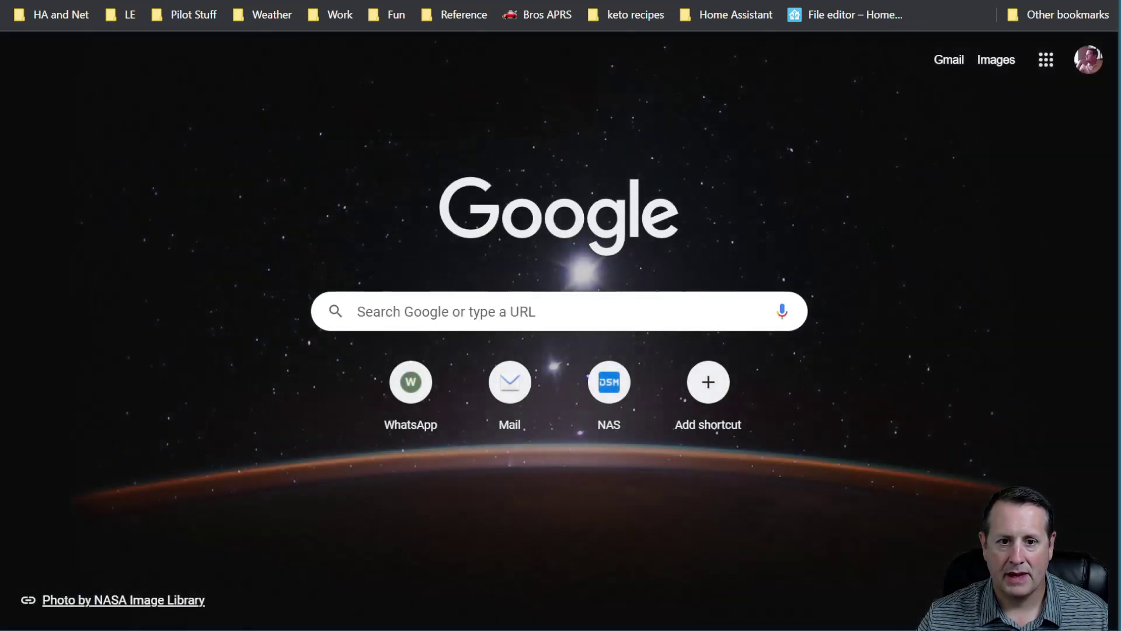
Paste the copied URL to download haos_rpi4-64-8.2.img.xz, then dismiss the finished download bar.
key("ctrl+v")
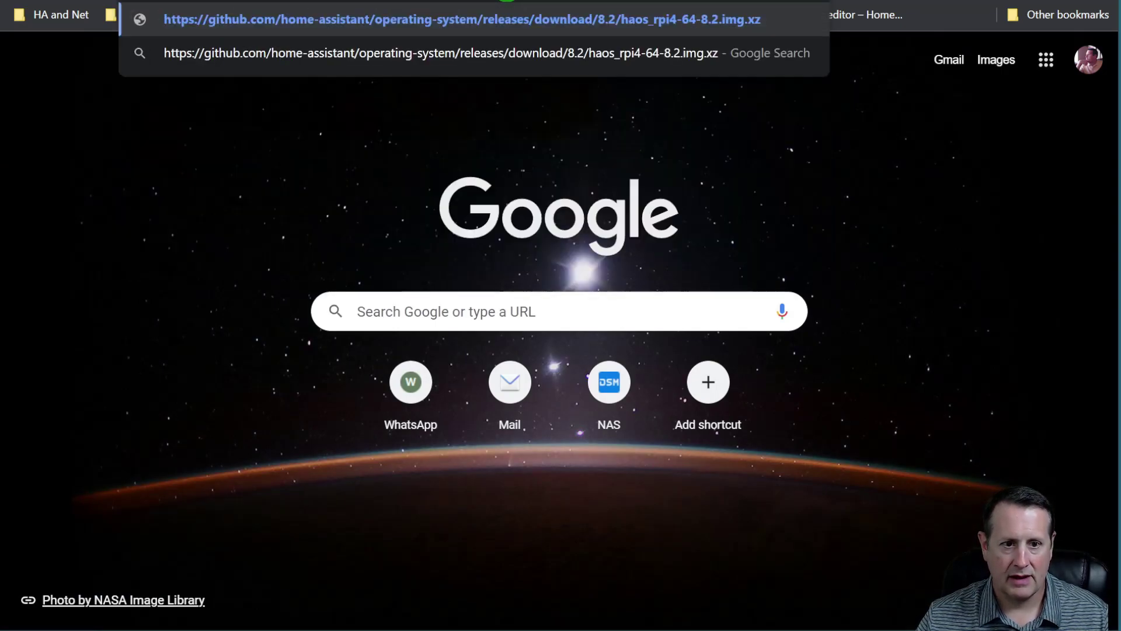
key("Return")
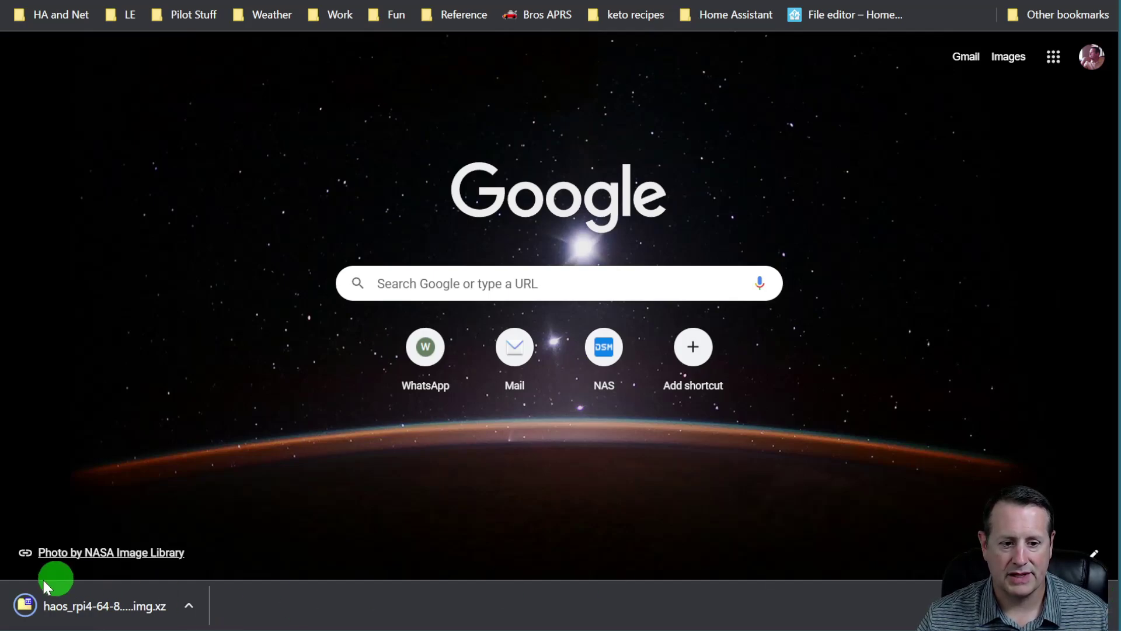
left_click(1111, 607)
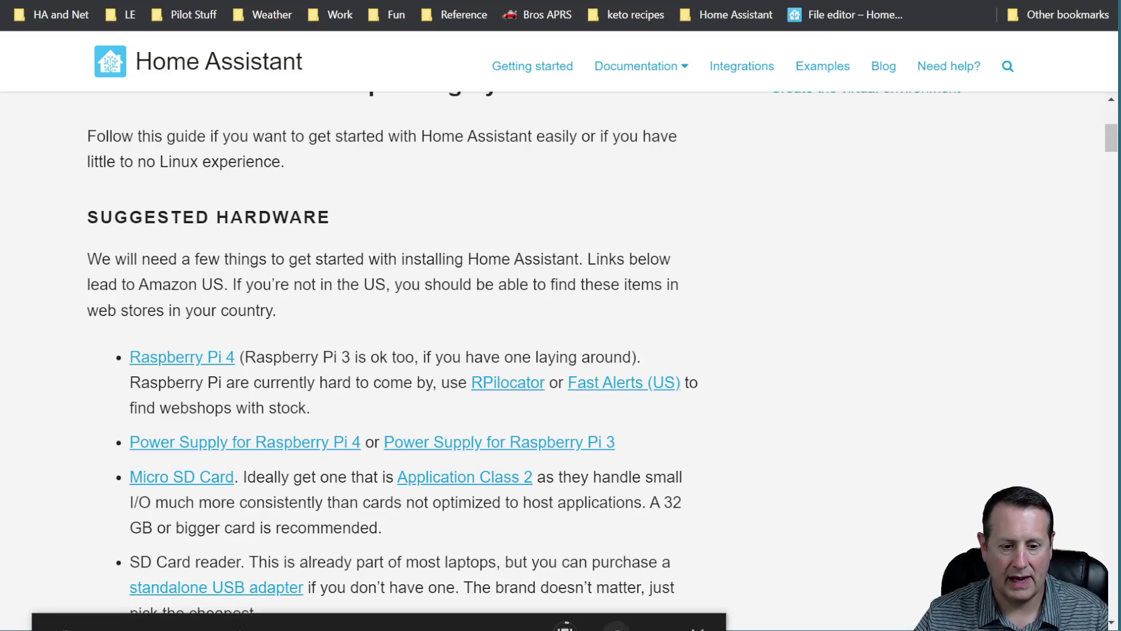
Launch balenaEtcher and cancel its Flash from URL image prompt.
left_click(564, 626)
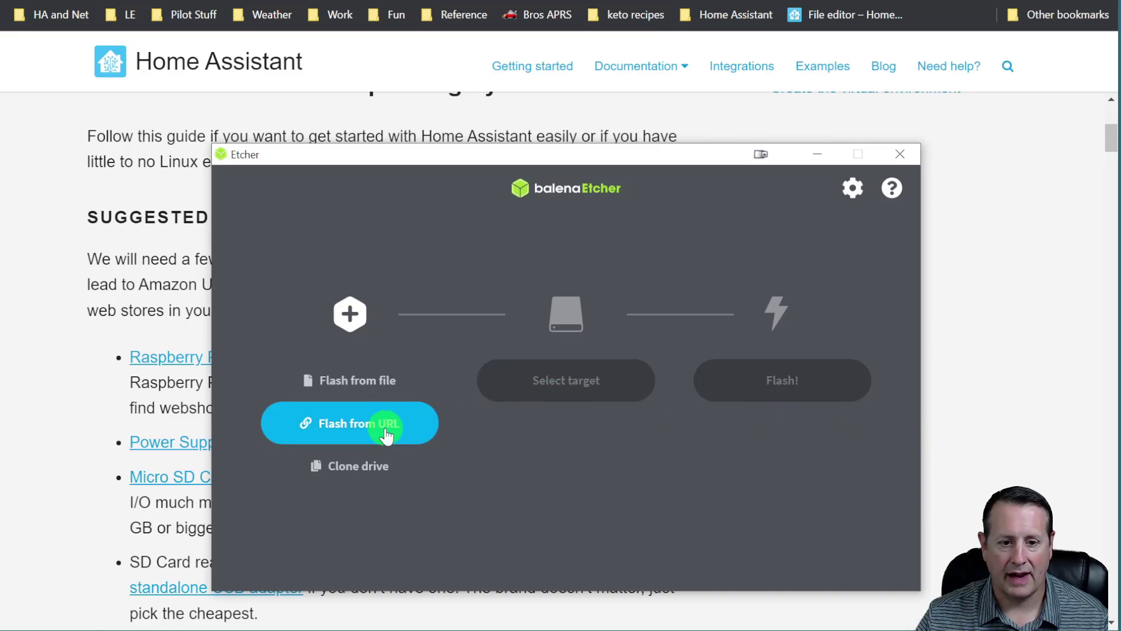
left_click(355, 425)
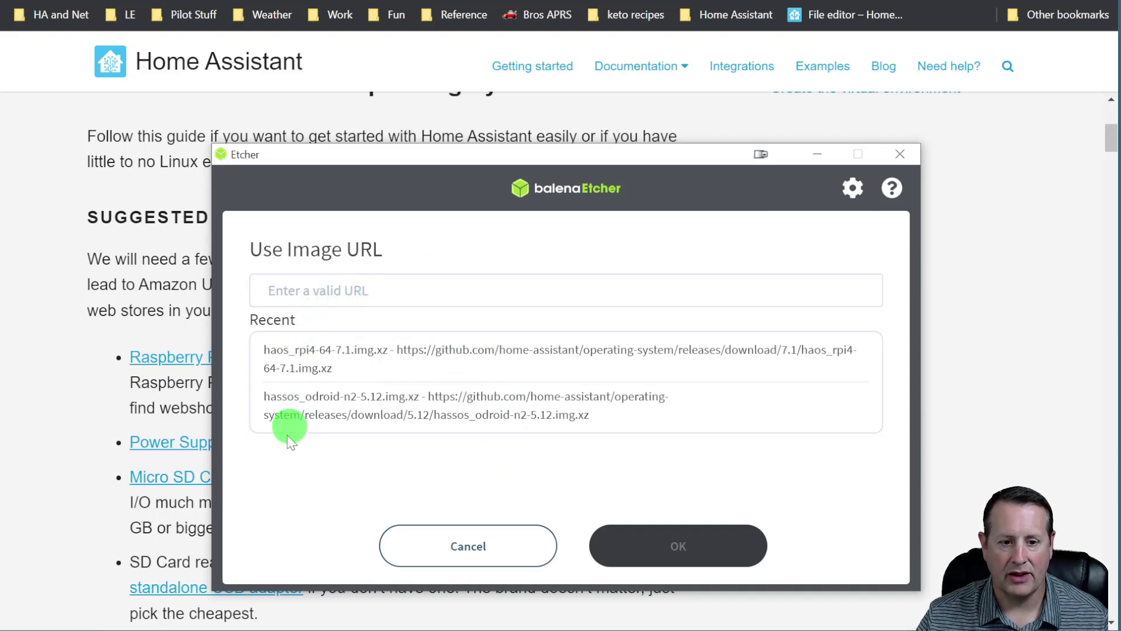
left_click(463, 545)
Load haos_rpi4-64-8.2.img.xz from Downloads into balenaEtcher and show the target drive list.
left_click(370, 380)
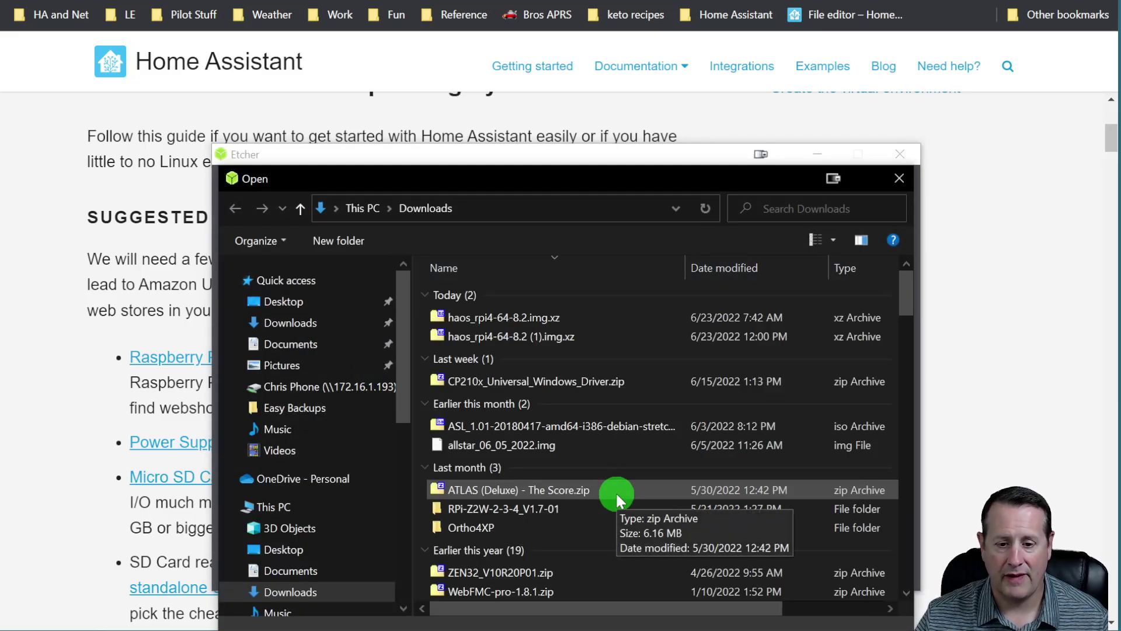
key("Escape")
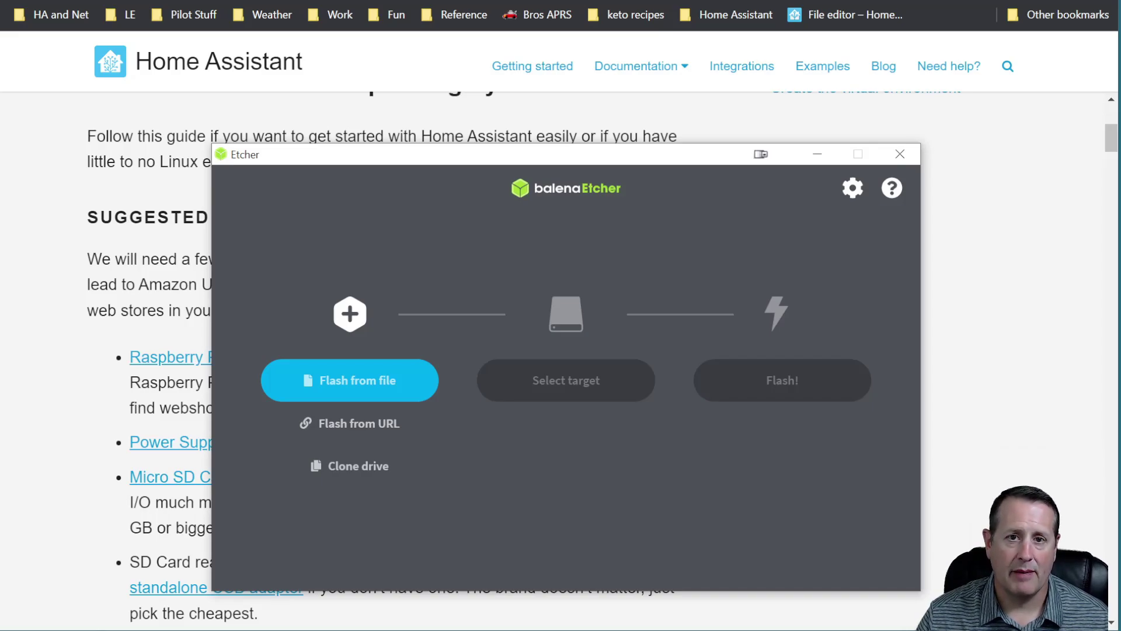
left_click(370, 377)
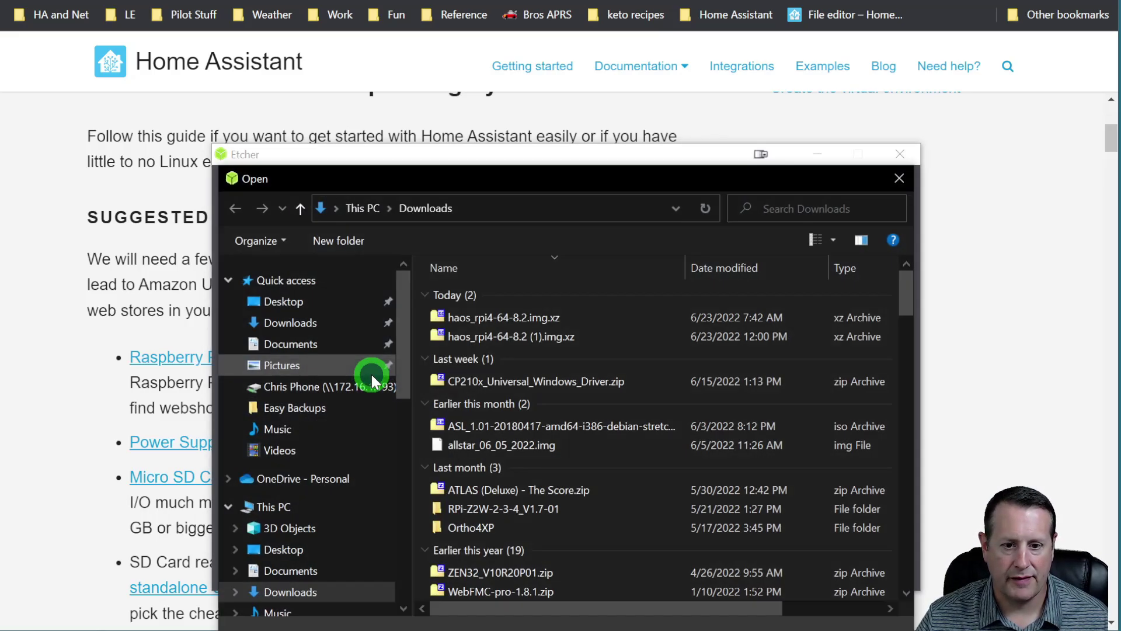
double_click(555, 317)
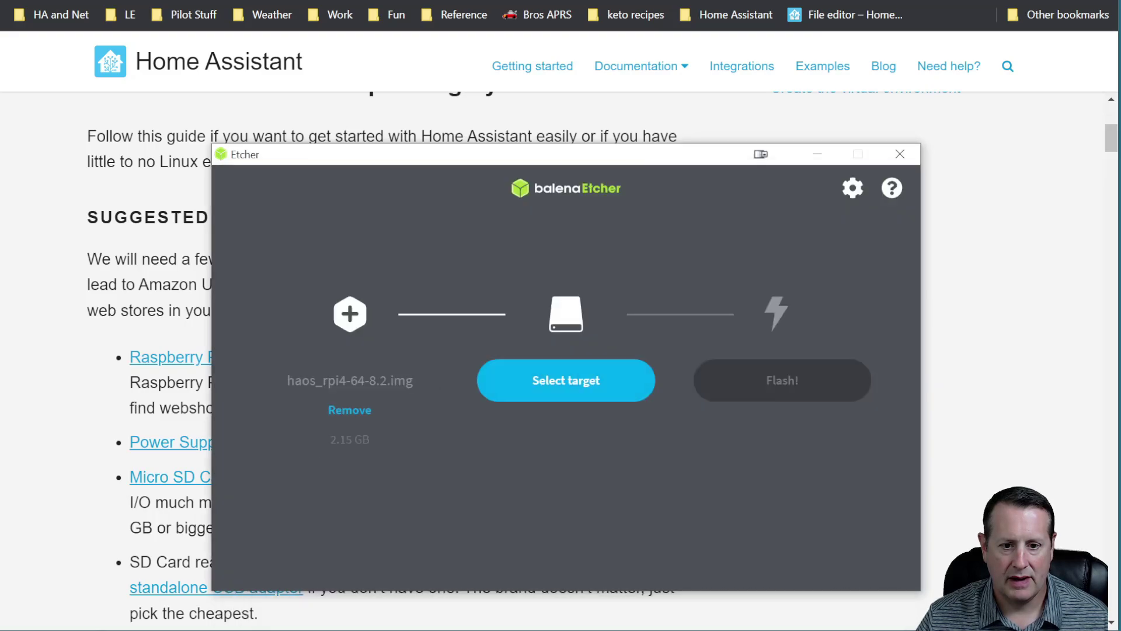
left_click(559, 381)
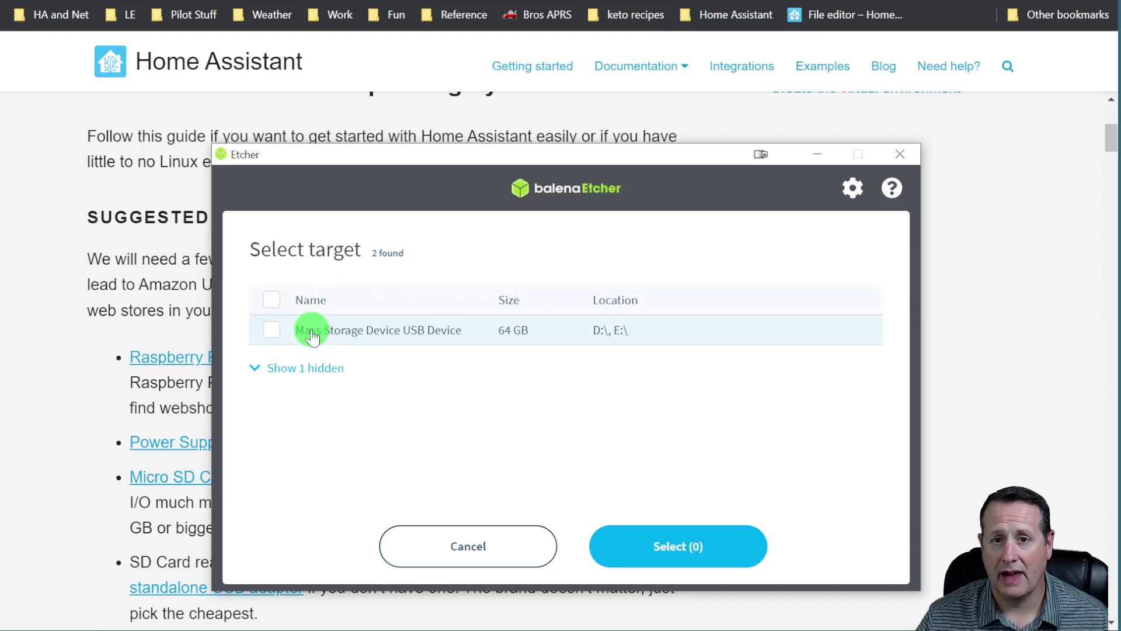
Select the 64 GB Mass Storage USB device as target and start flashing the image.
left_click(272, 331)
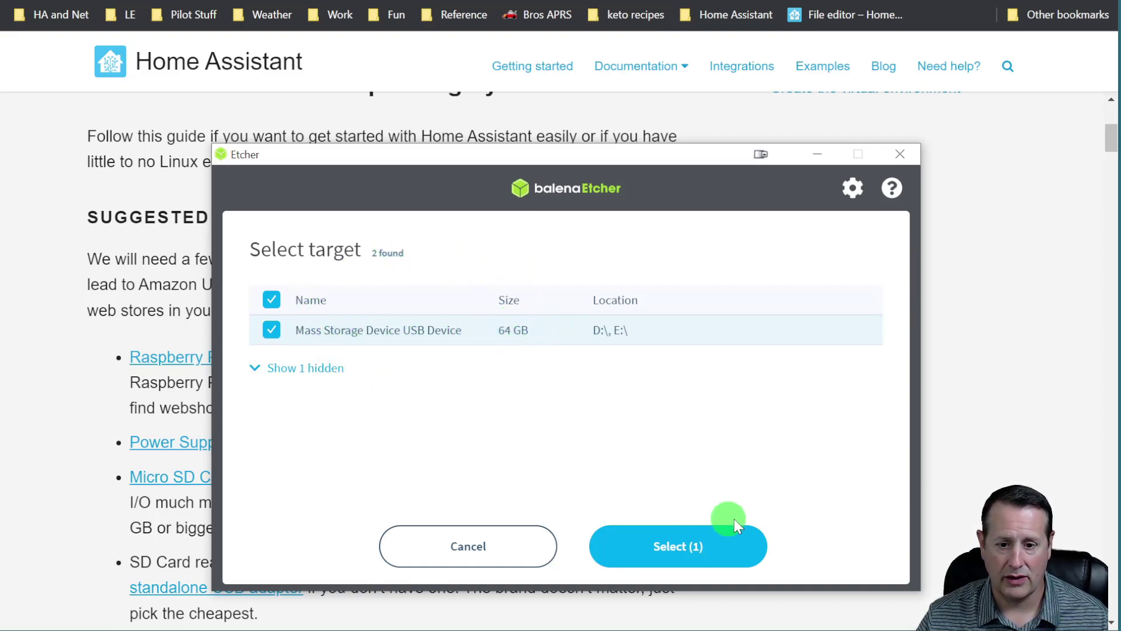
left_click(730, 547)
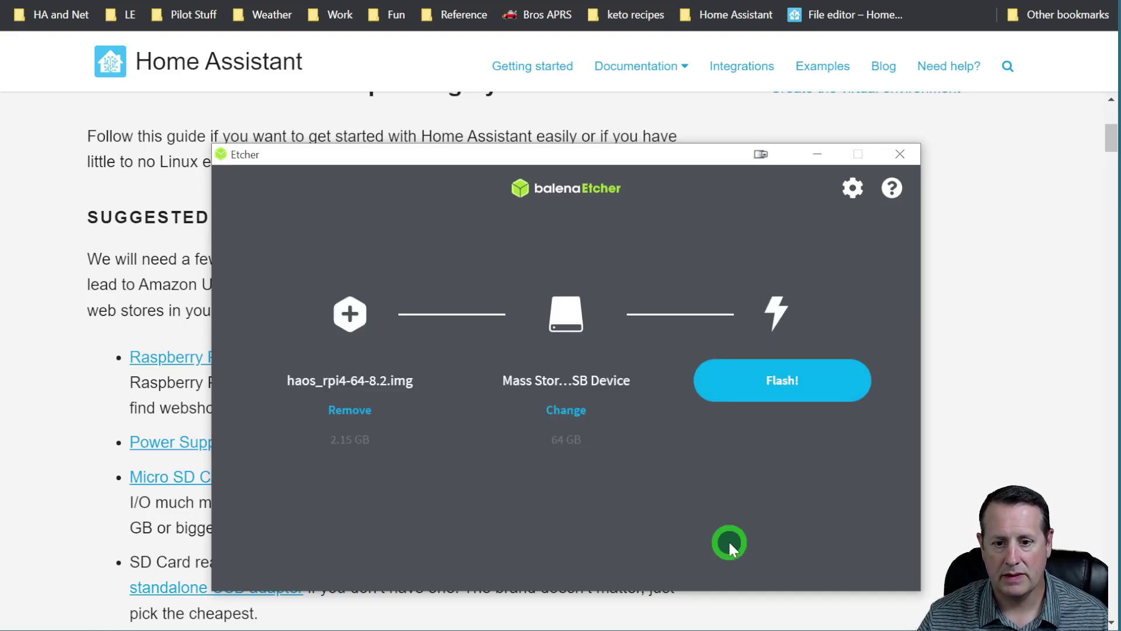
left_click(780, 383)
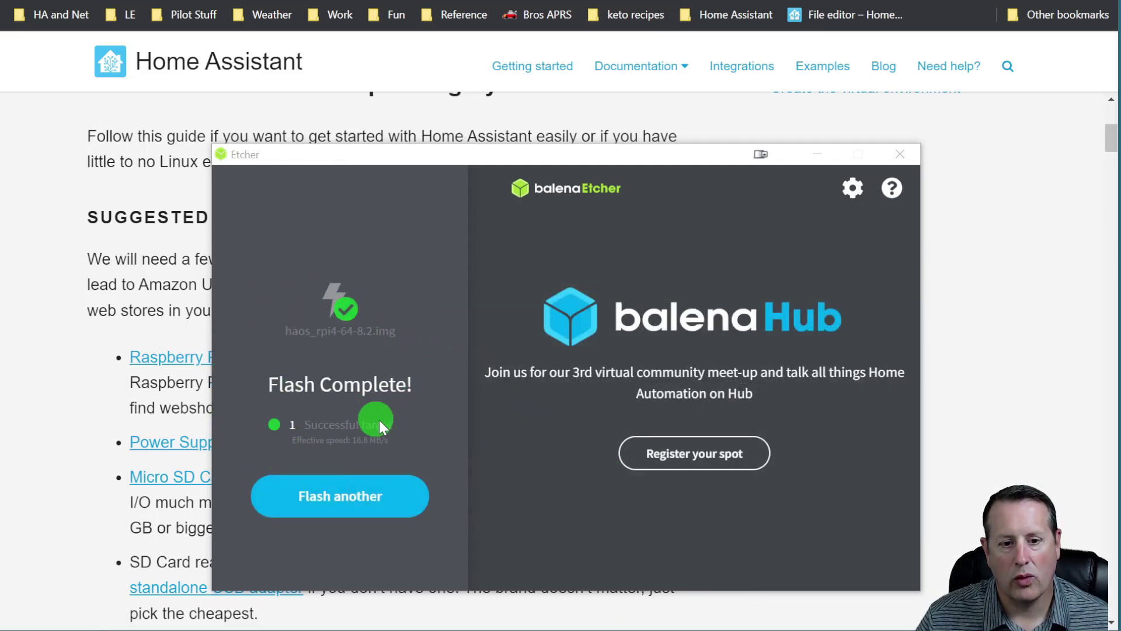
Close balenaEtcher once the flash reports complete.
left_click(895, 155)
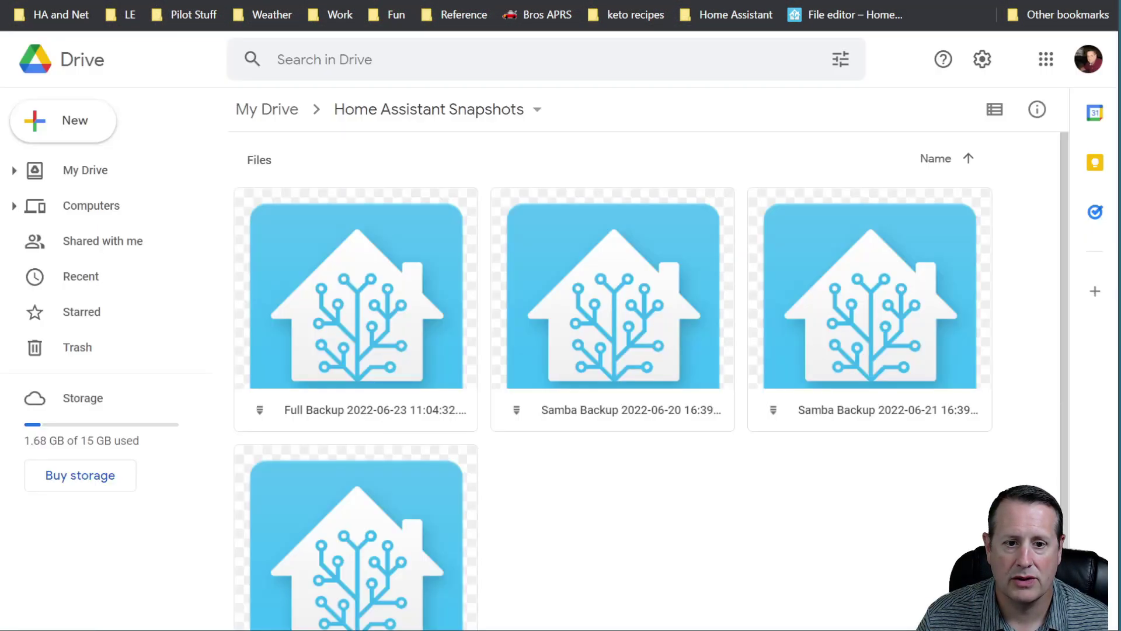
Select the newest backup, Full Backup 2022-06-23, in the Home Assistant Snapshots folder.
left_click(380, 292)
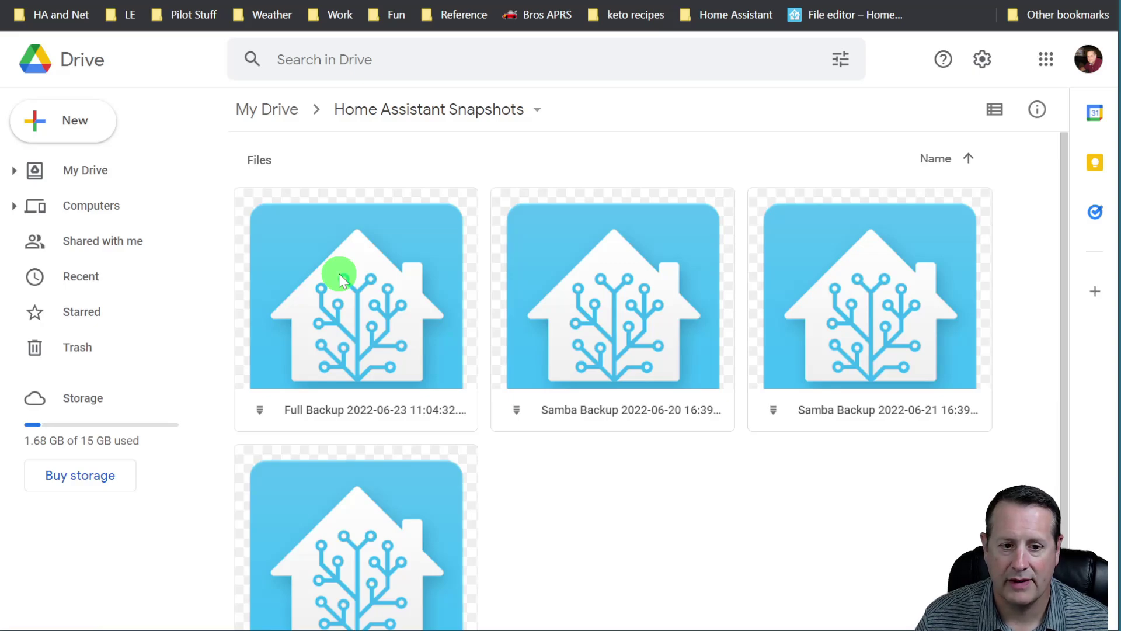
left_click(258, 412)
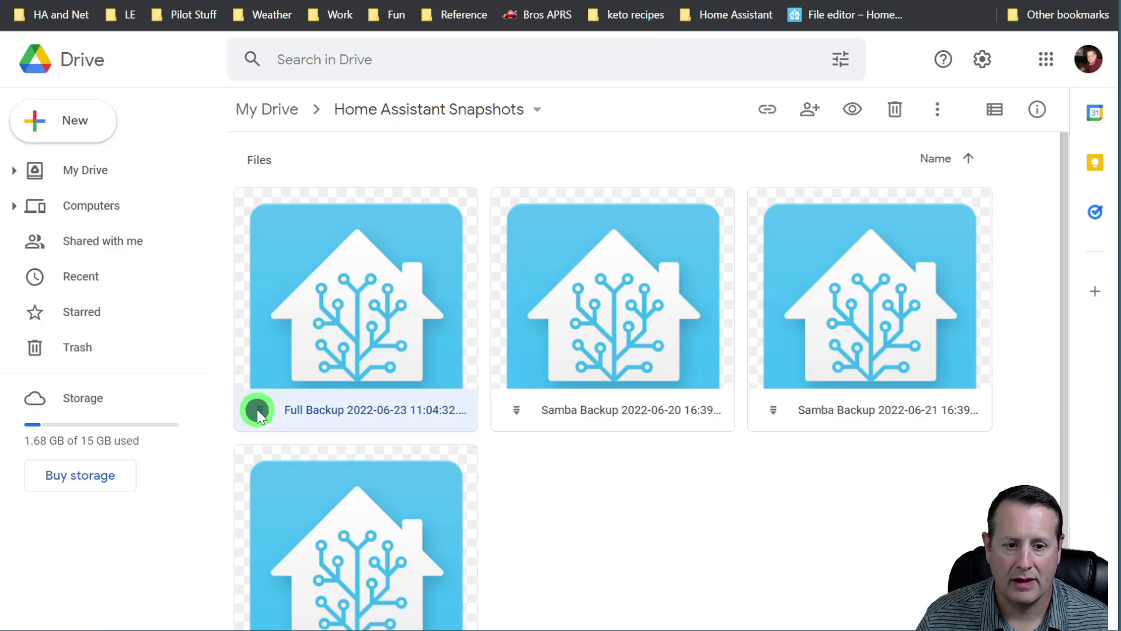
right_click(321, 368)
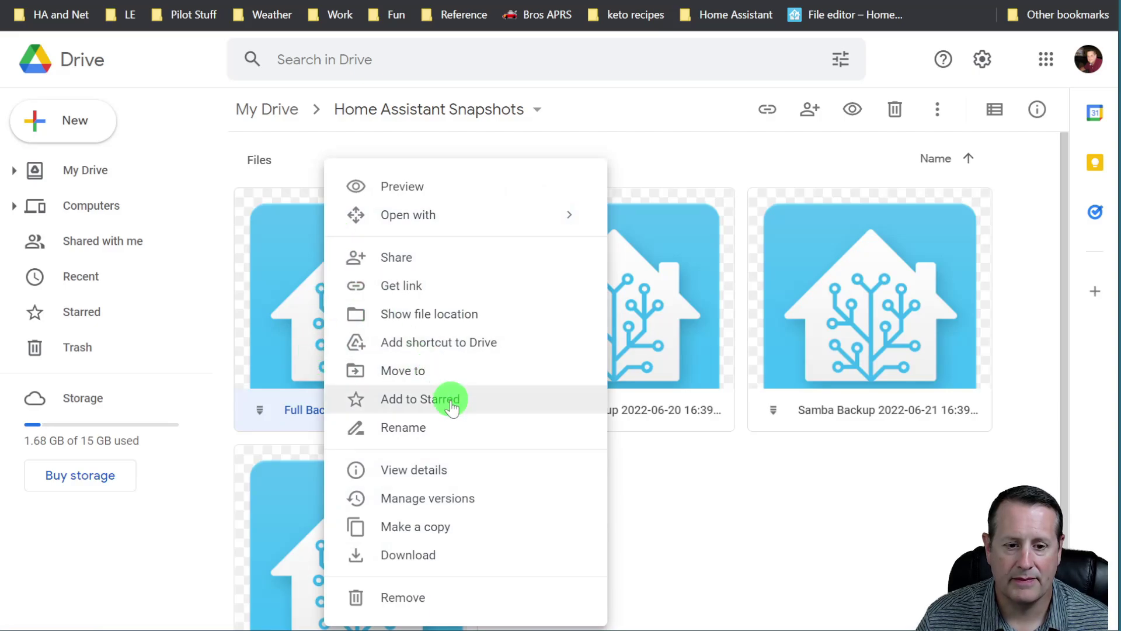
left_click(414, 553)
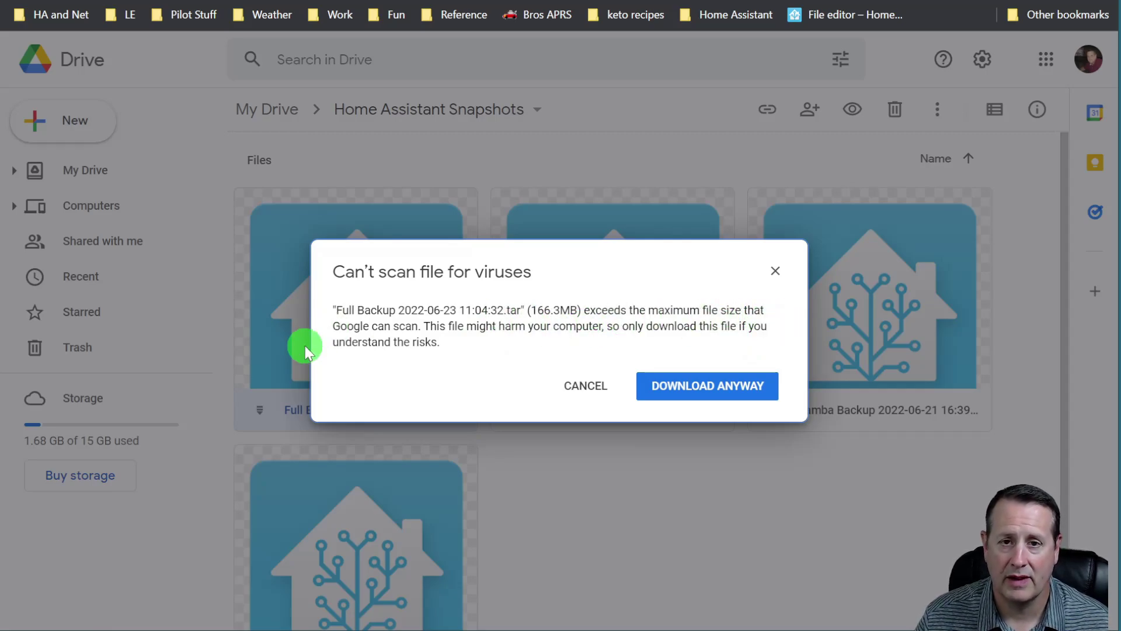
left_click(713, 383)
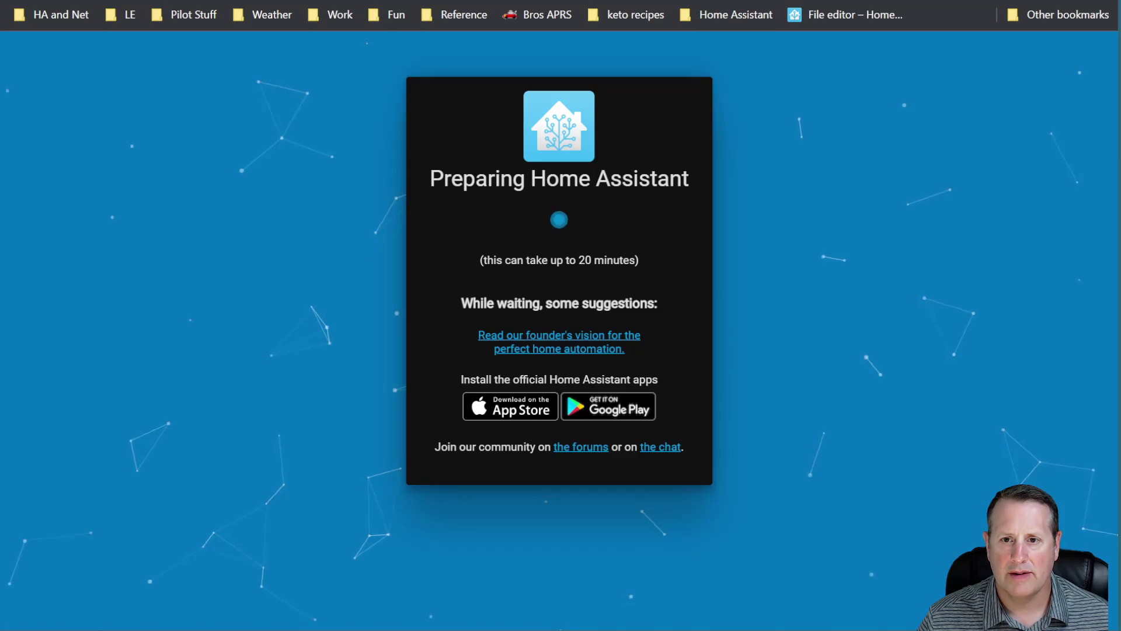
Wait at 172.16.1.157:8123 until the fresh install shows the create-account onboarding form.
mouse_move(443, 2)
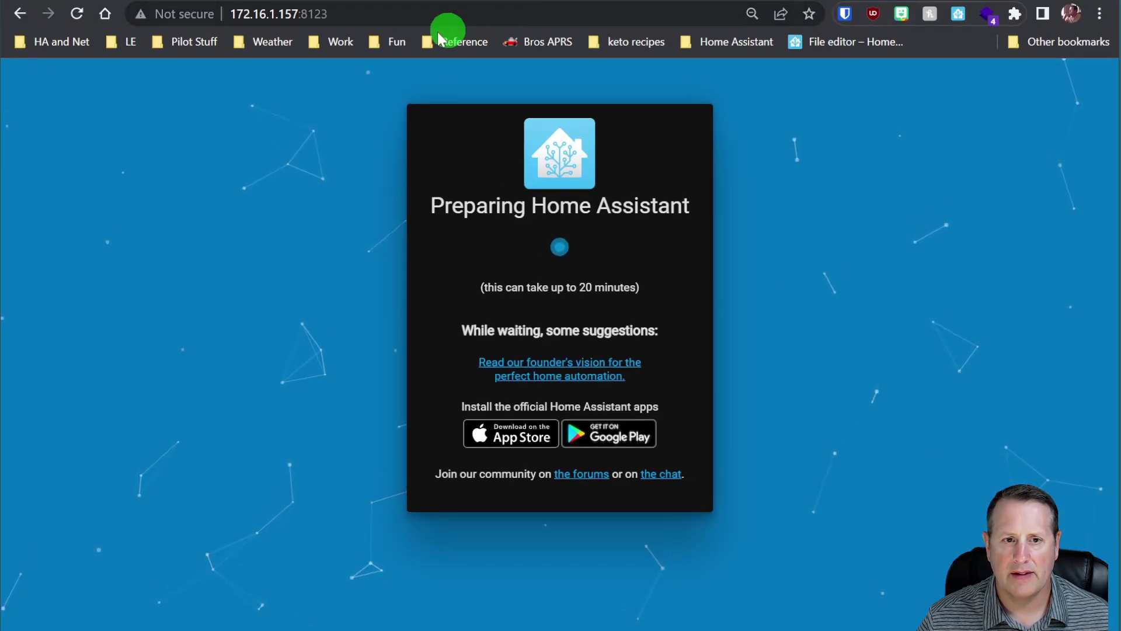
left_click_drag(290, 14, 328, 14)
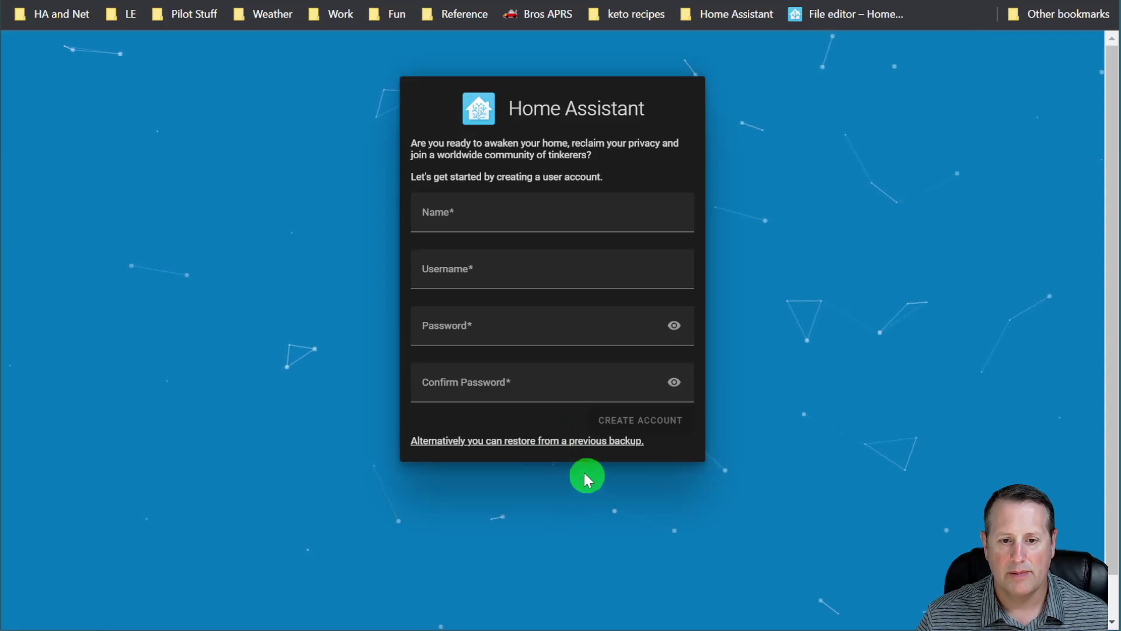
left_click(555, 441)
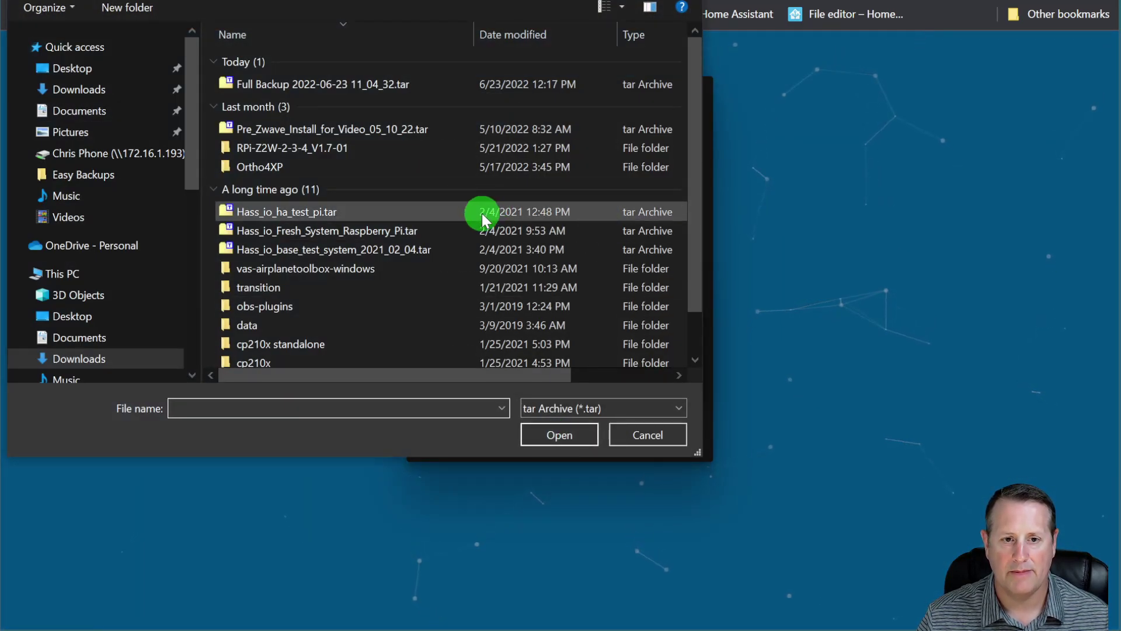
left_click(342, 88)
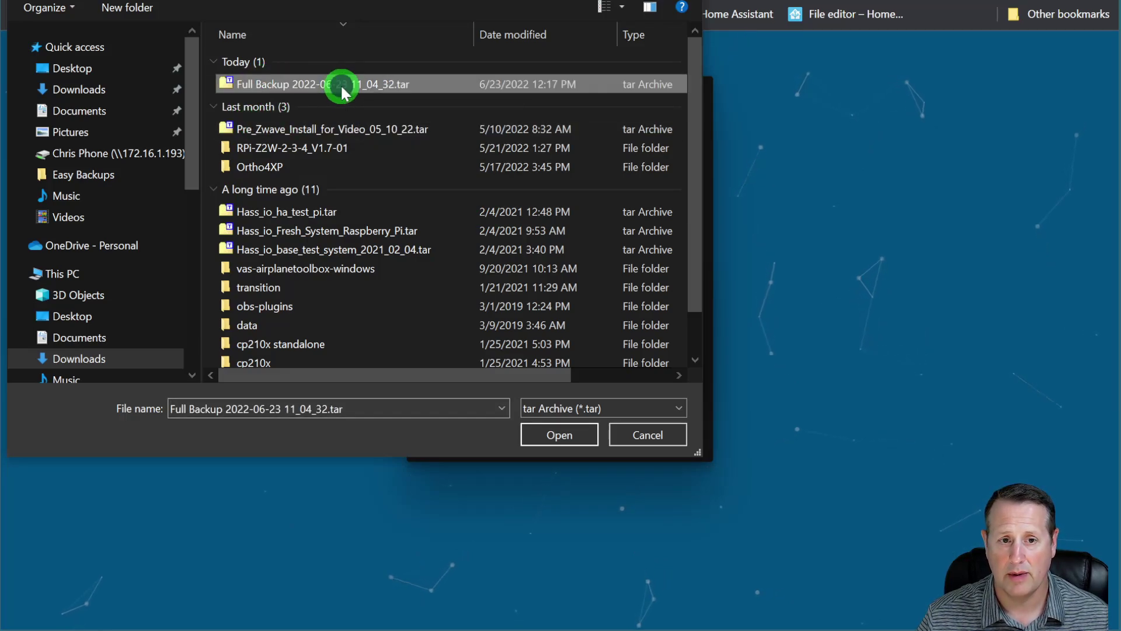
left_click(560, 435)
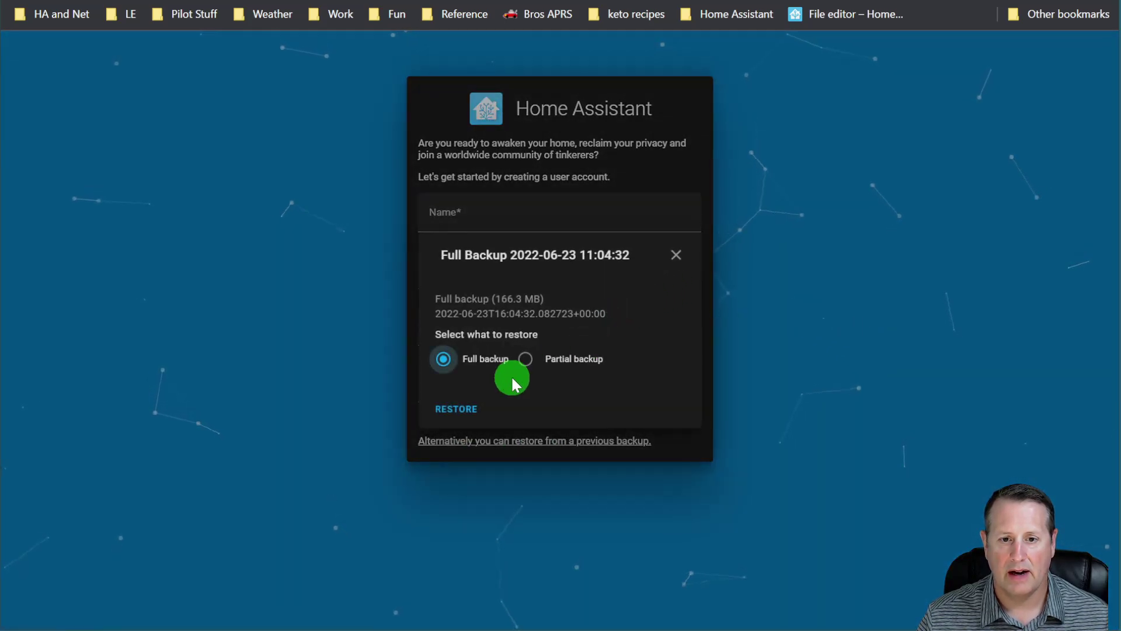
left_click(525, 358)
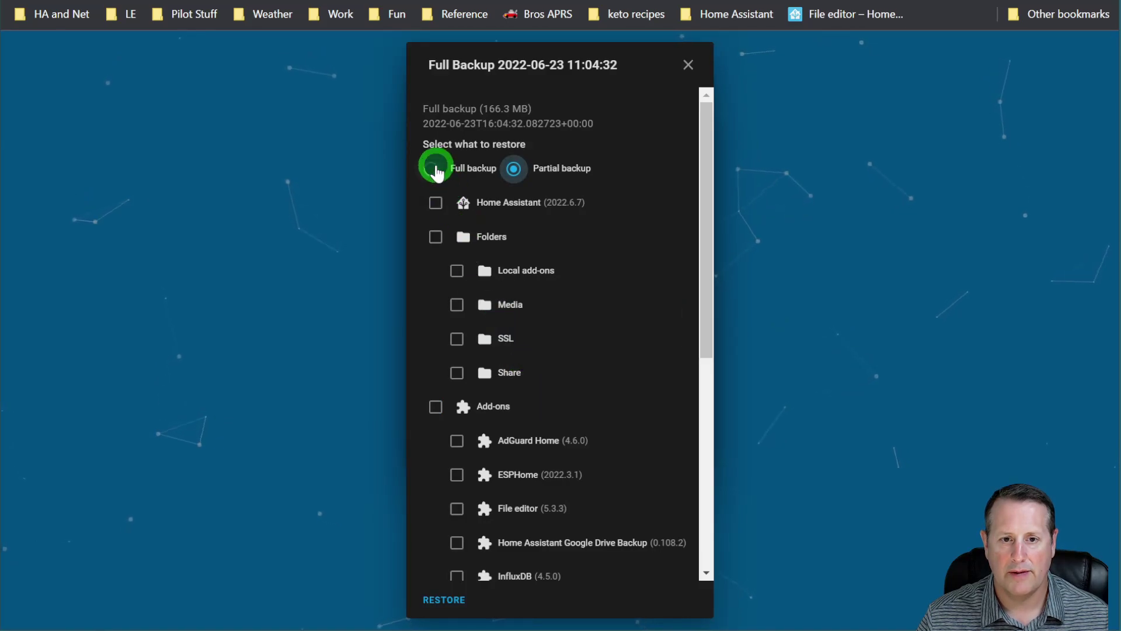
Switch from partial to Full backup restore and start the restore.
left_click(435, 169)
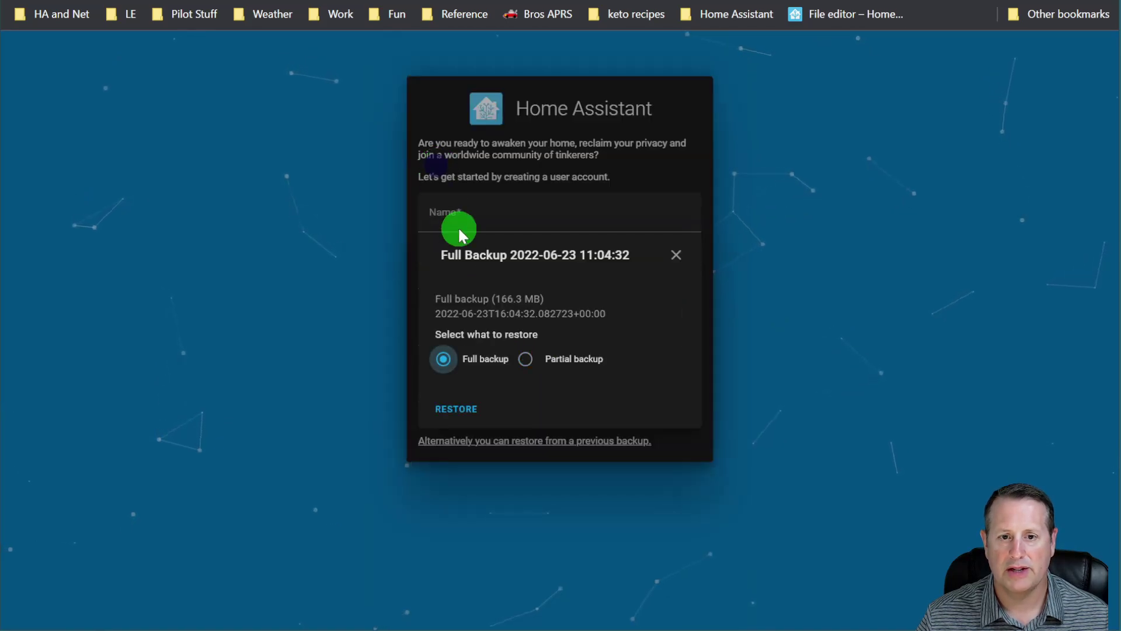
left_click(464, 413)
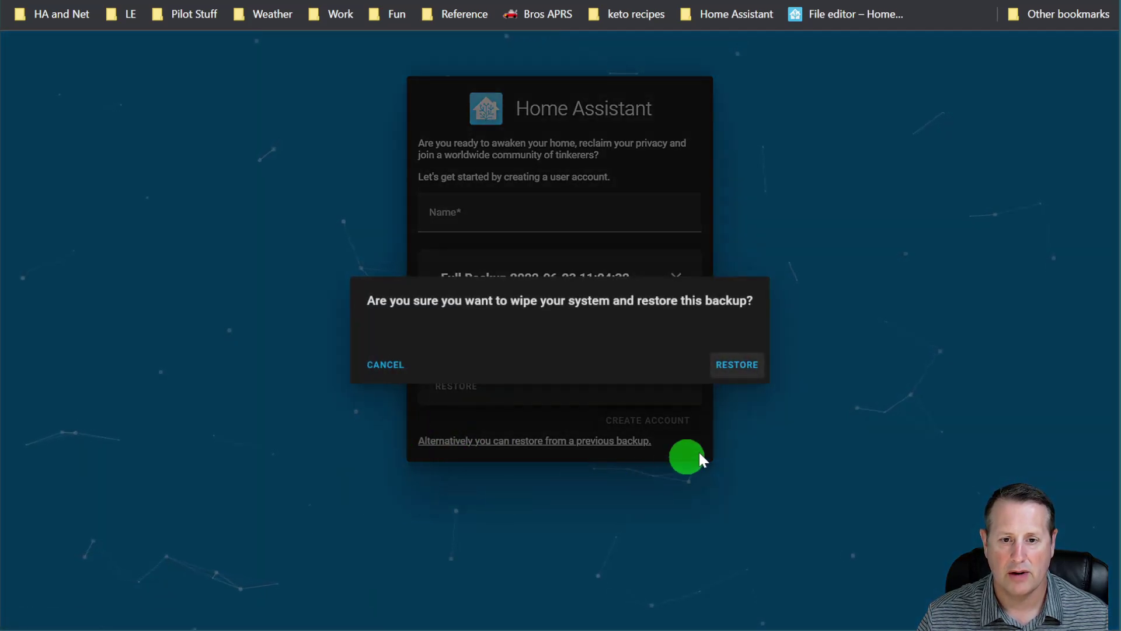
Confirm the wipe-and-restore of Full Backup 2022-06-23, then reload the page afterward.
left_click(740, 366)
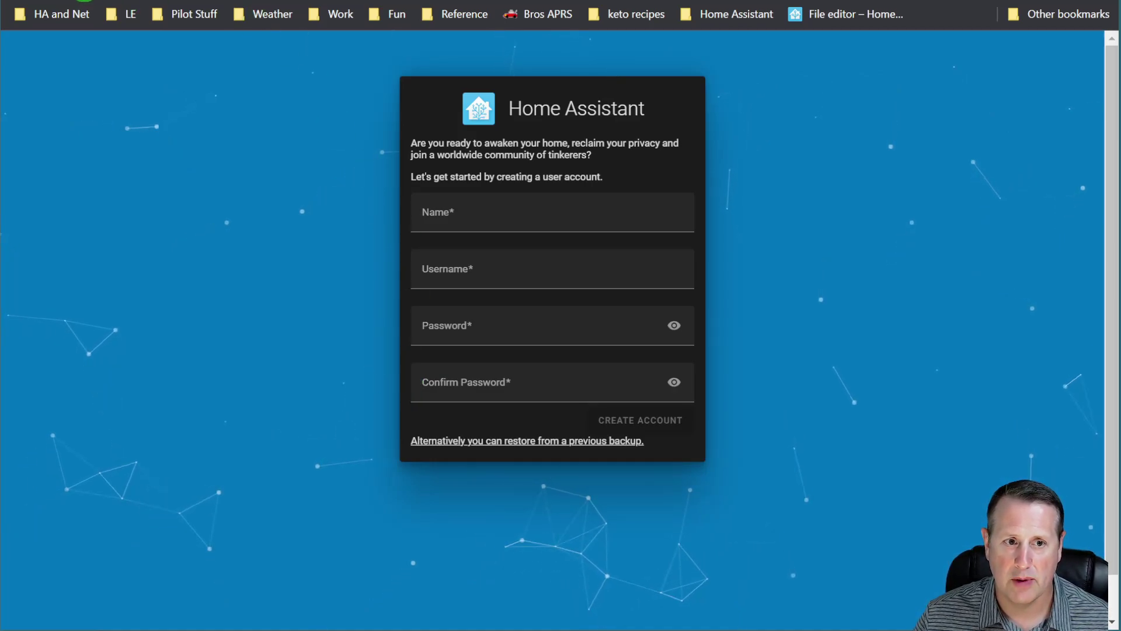
left_click(80, 0)
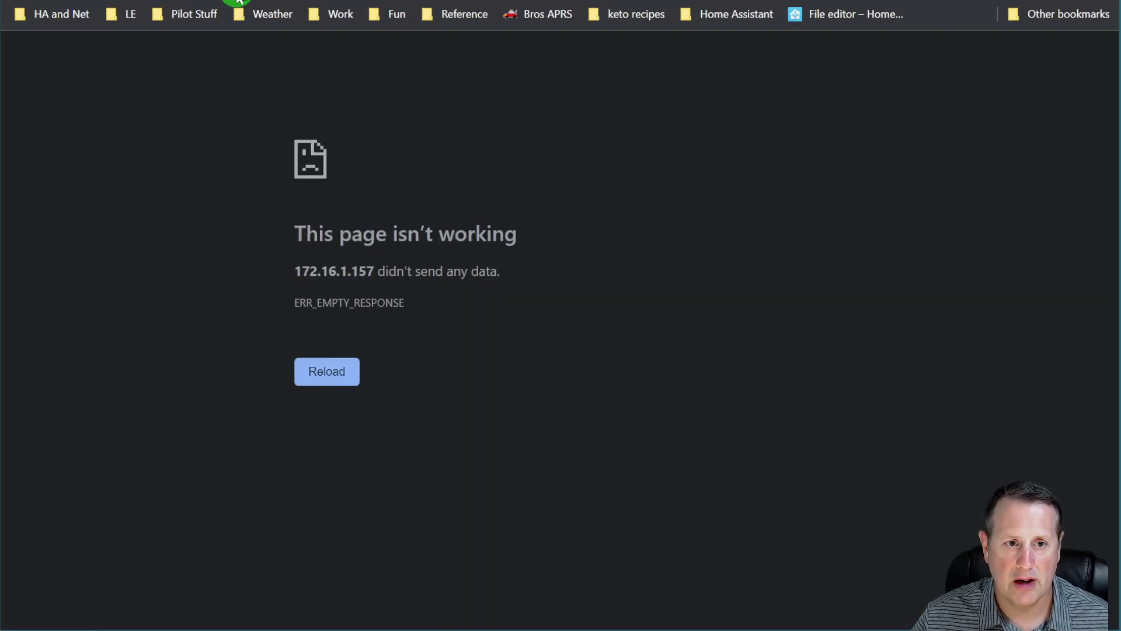
left_click(236, 0)
key("Home")
type("ht")
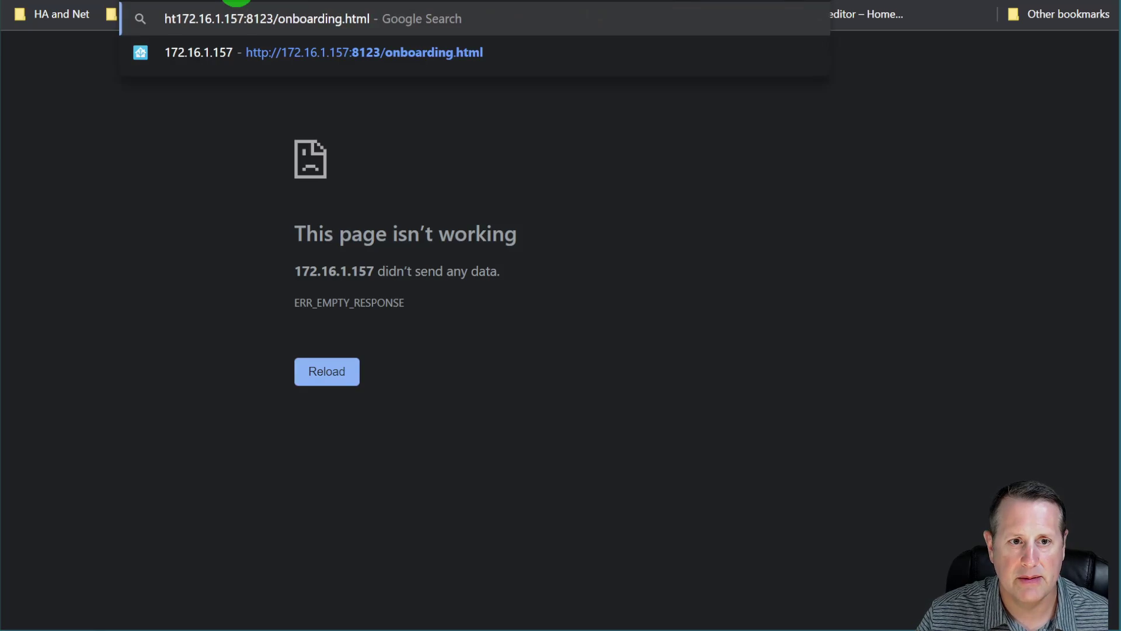
type("tp://")
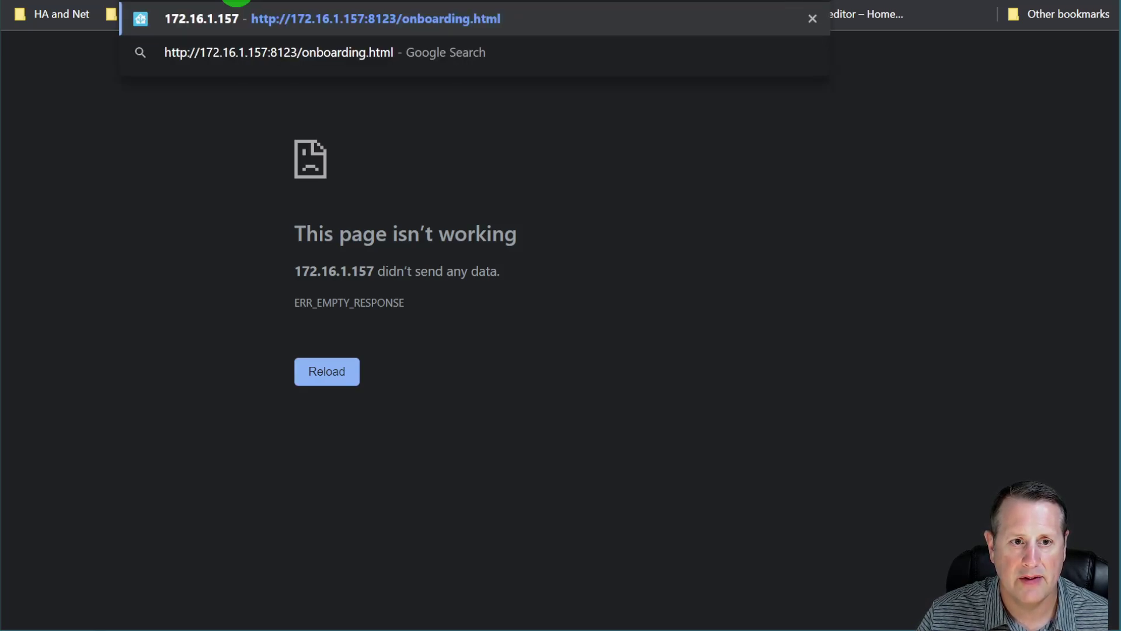
key("Return")
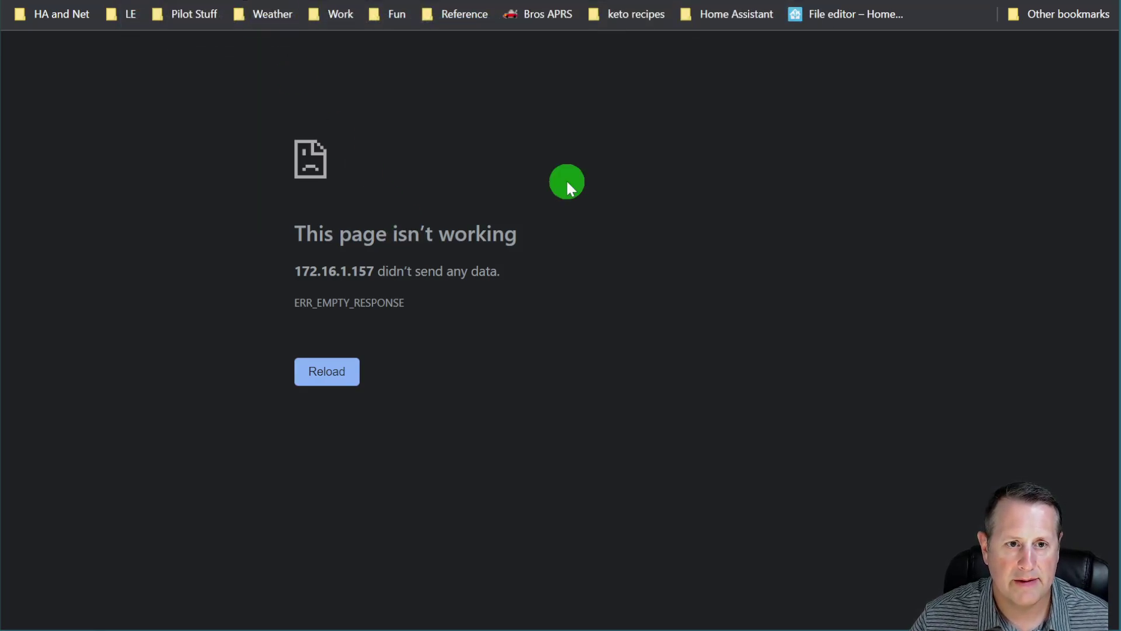
key("ctrl+l")
key("Home")
type("https:")
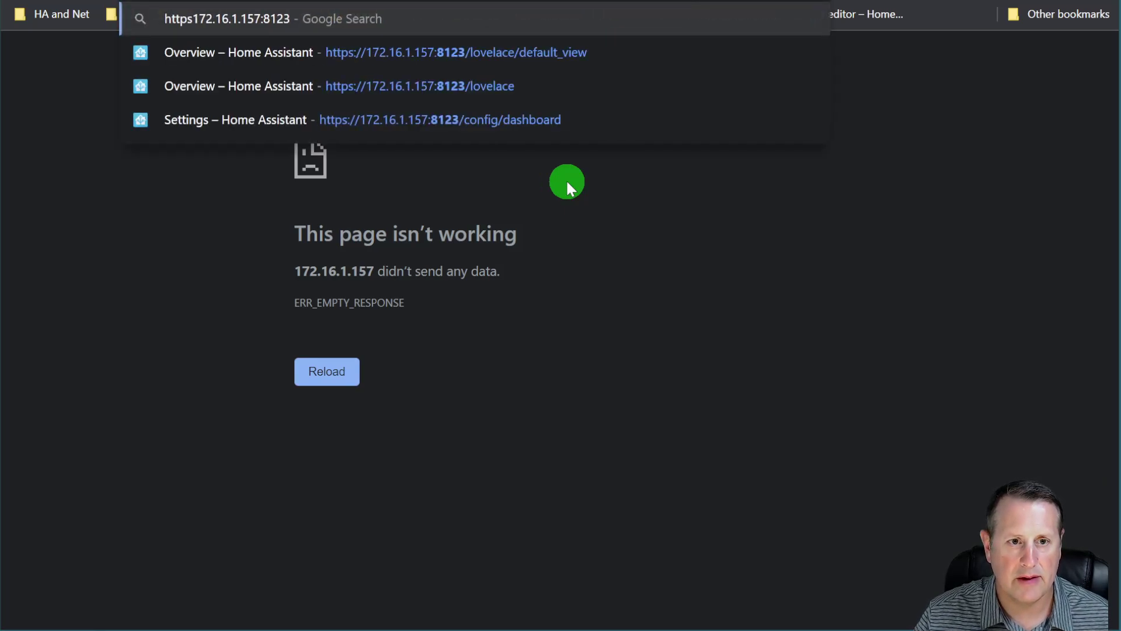
type("//")
key("Return")
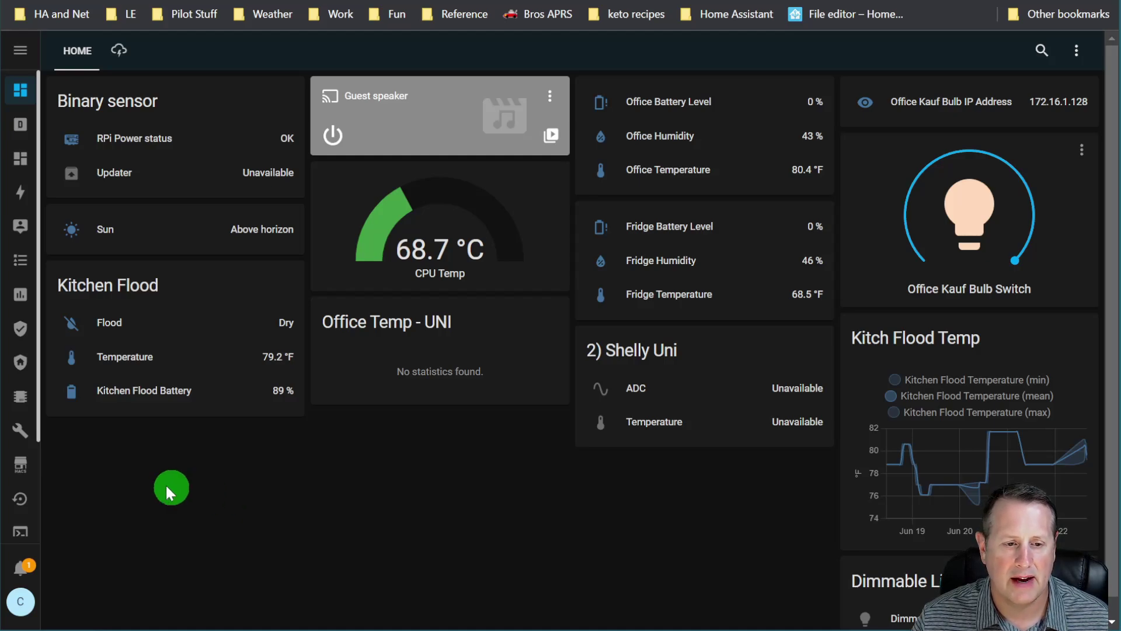
Review the restored HOME dashboard's sensor, CPU Temp and Kitch Flood Temp cards, then open Settings.
scroll(47, 529, "down", 1)
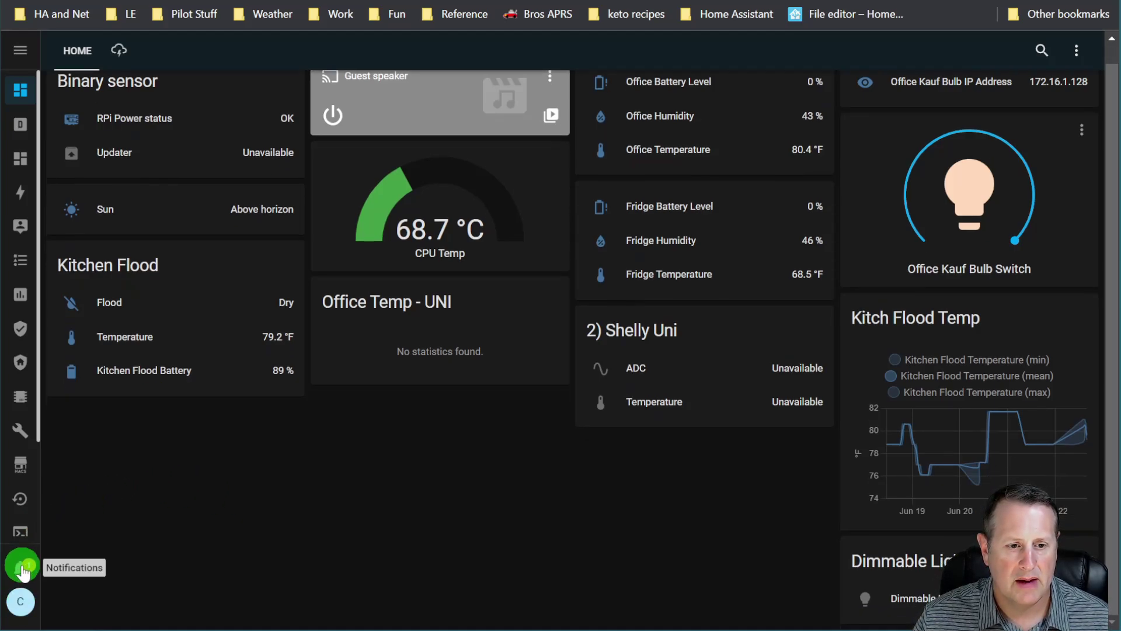
scroll(23, 514, "down", 2)
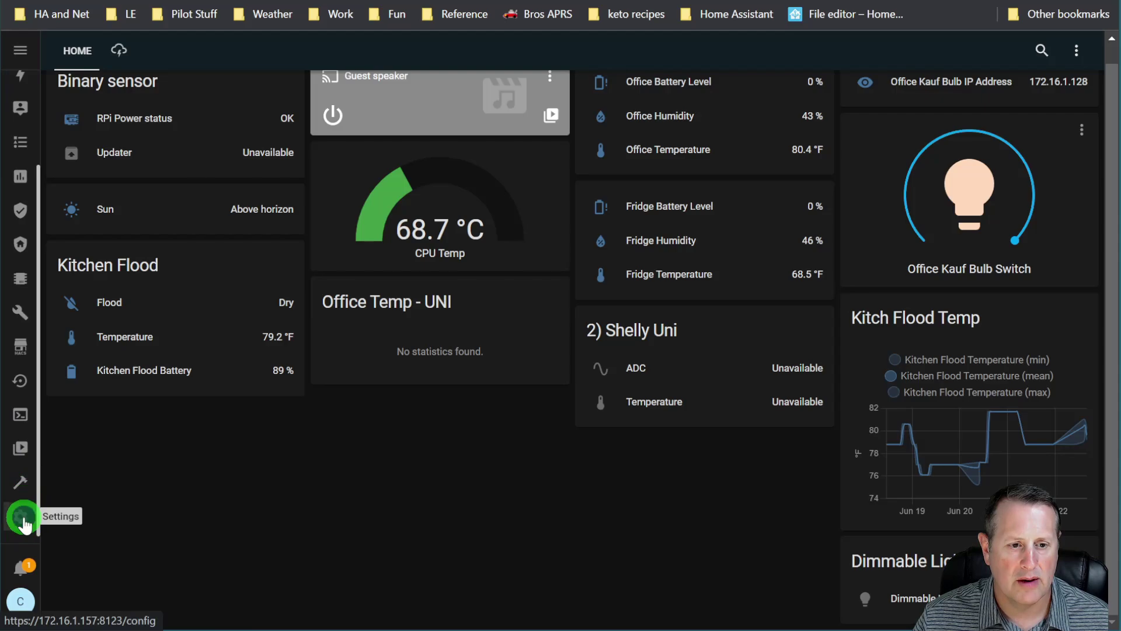
left_click(23, 522)
In System > Network, set eth0 IPv4 to static 172.16.1.158/24 and save.
left_click(496, 527)
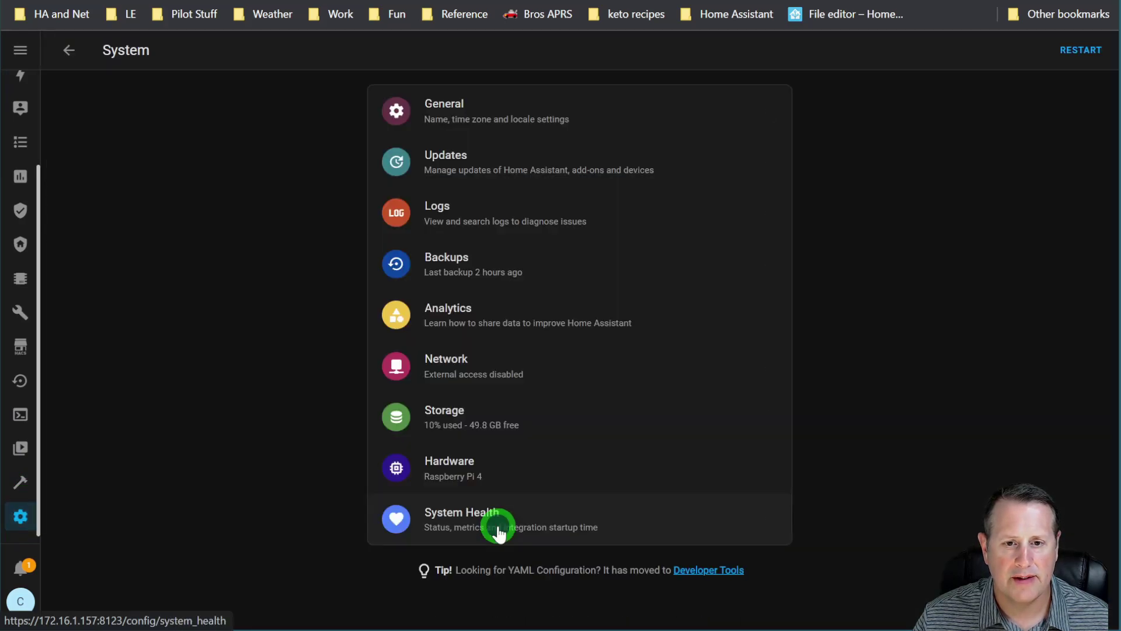
left_click(543, 378)
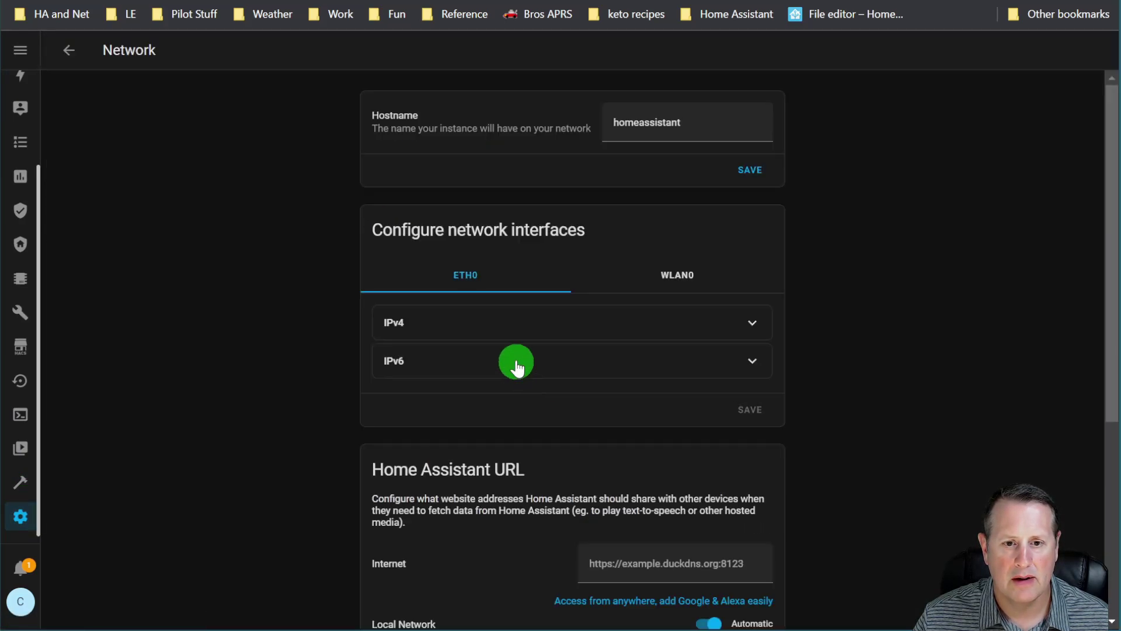
left_click(488, 333)
scroll(227, 290, "down", 3)
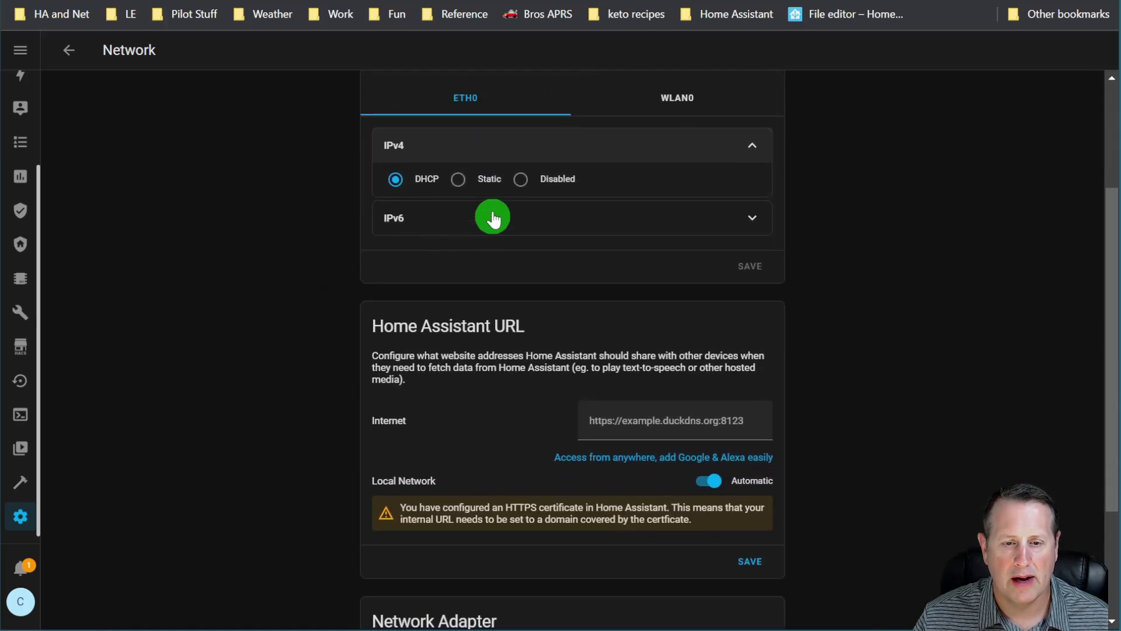
scroll(336, 283, "up", 2)
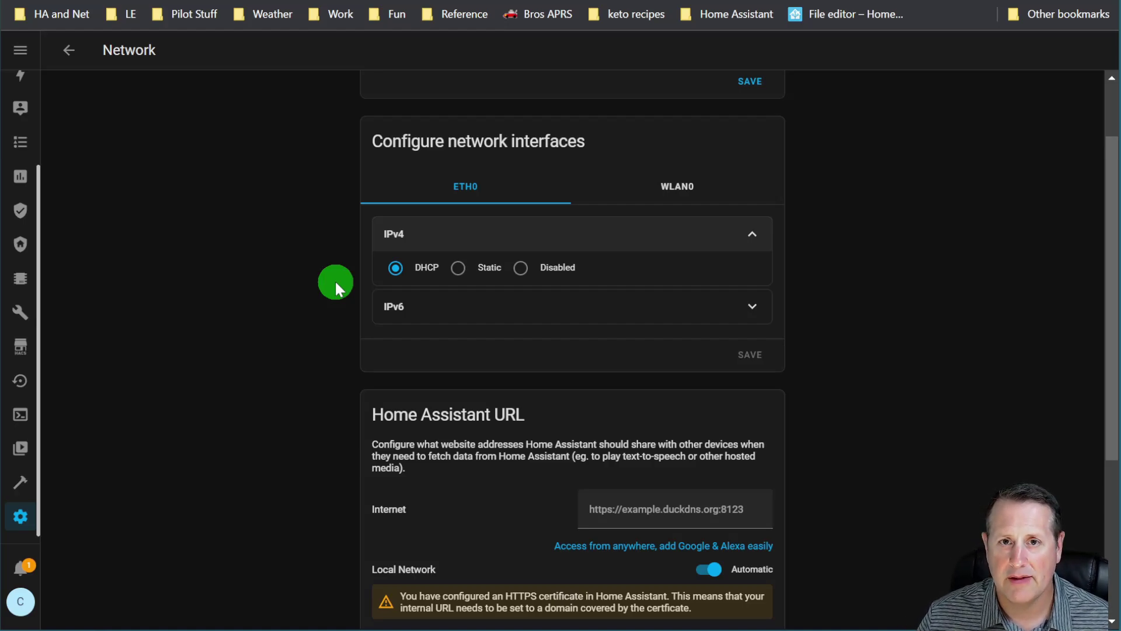
left_click(459, 268)
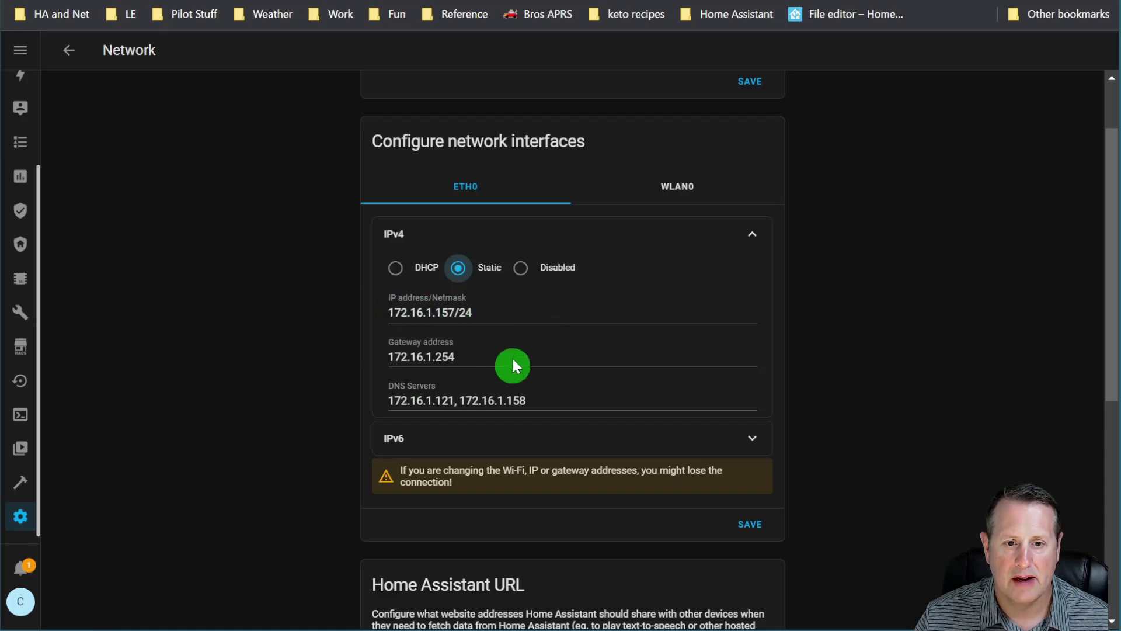
double_click(453, 312)
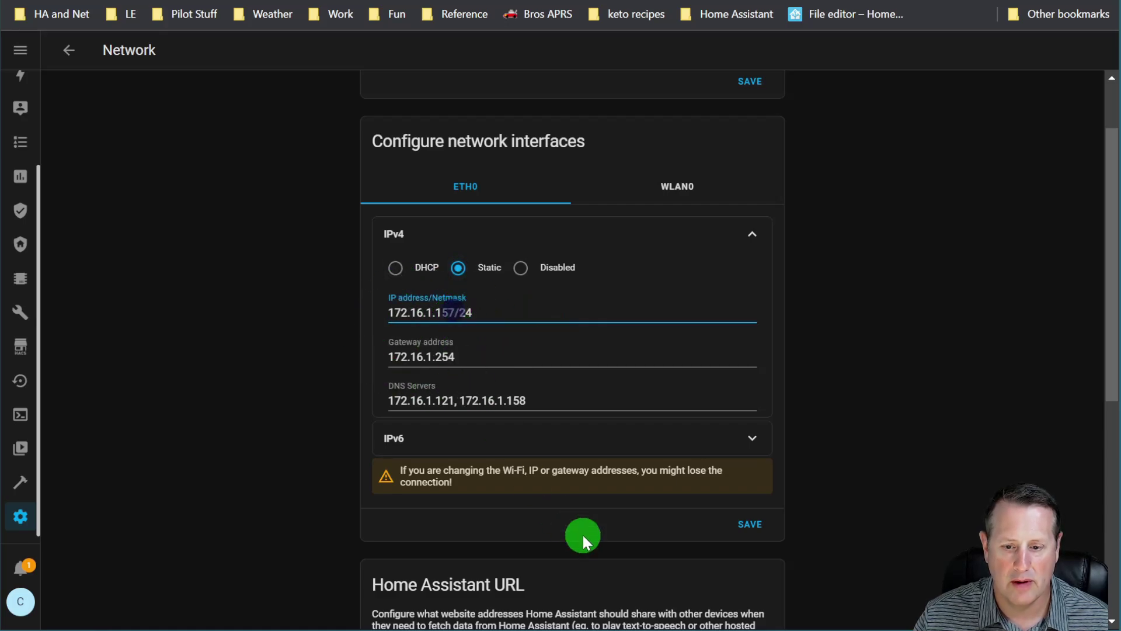
type("158")
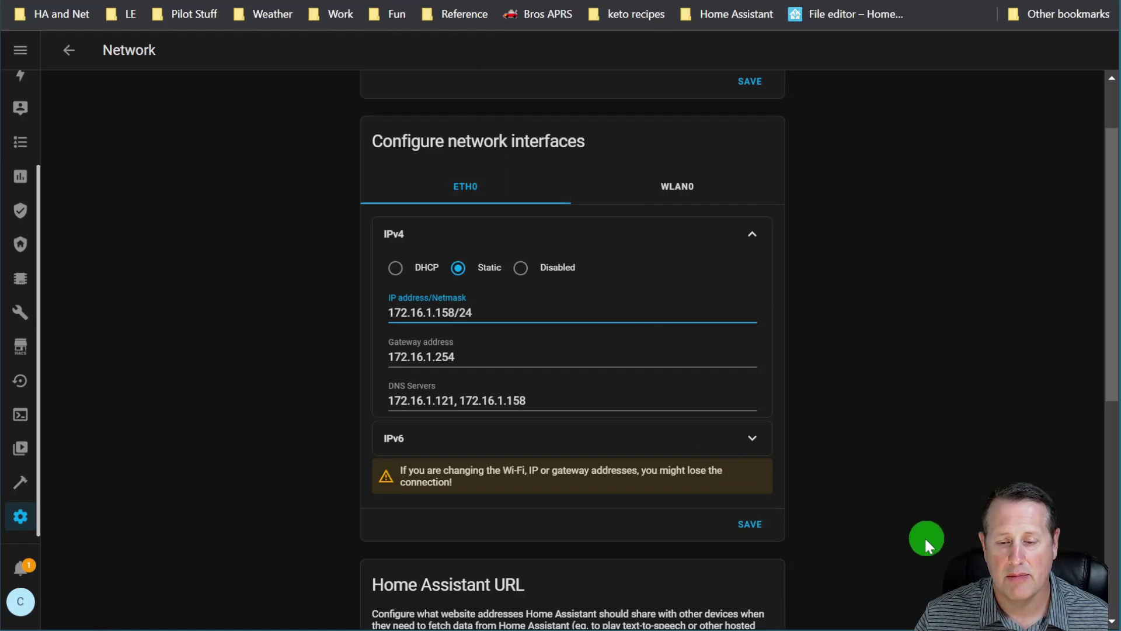
left_click(752, 529)
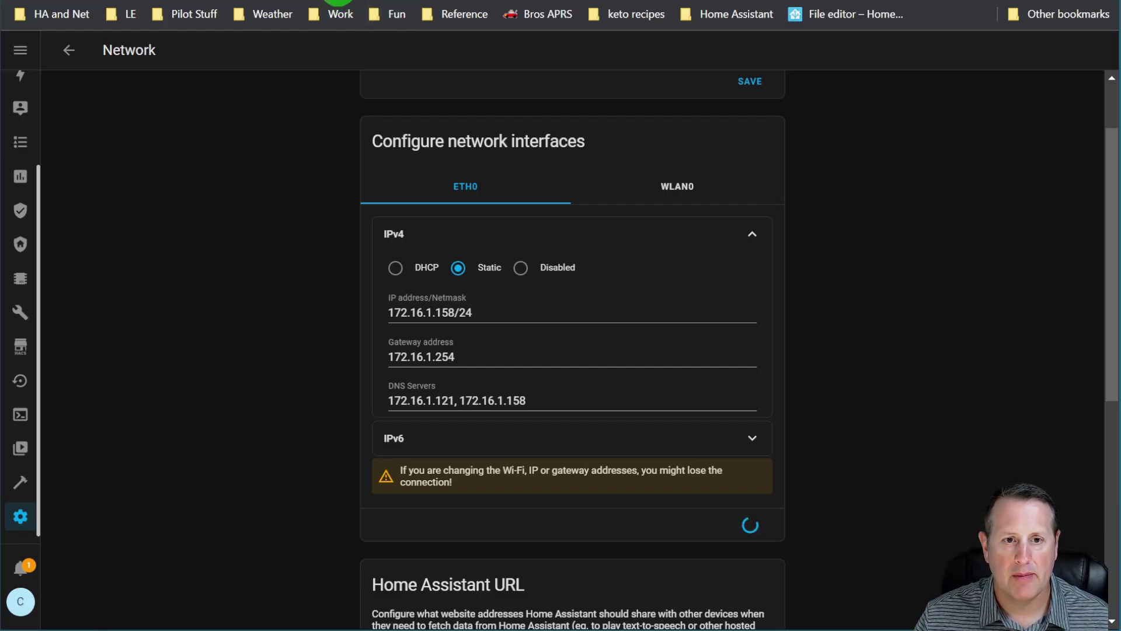
Browse to the new address 172.16.1.158 to reload the Home Assistant HOME dashboard.
left_click(686, 3)
type("172.16.1.158")
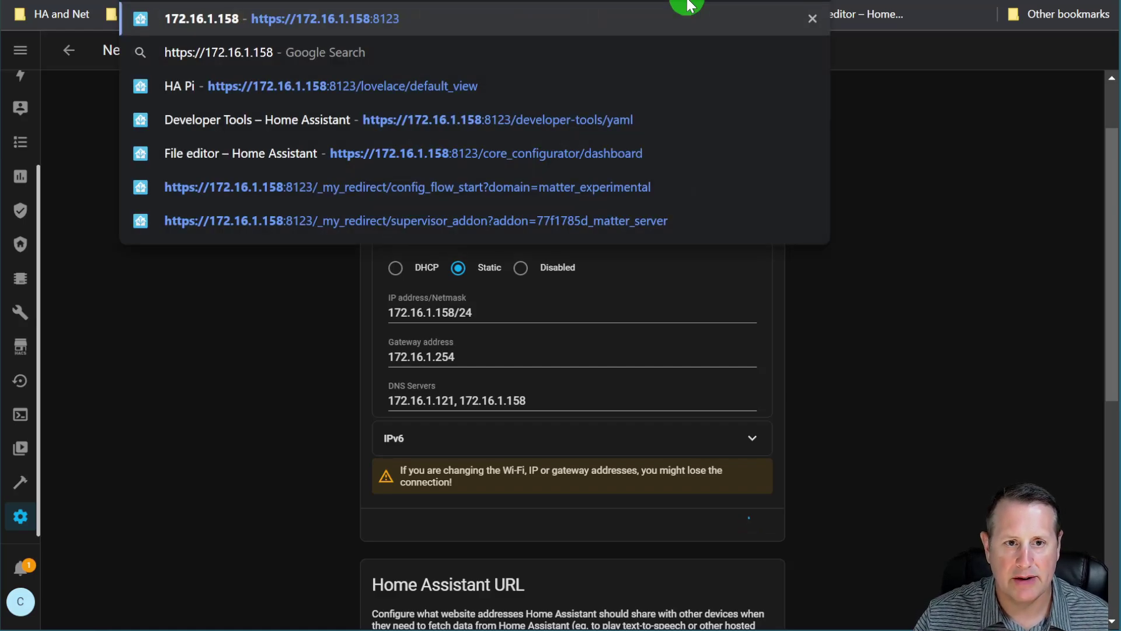
key("Return")
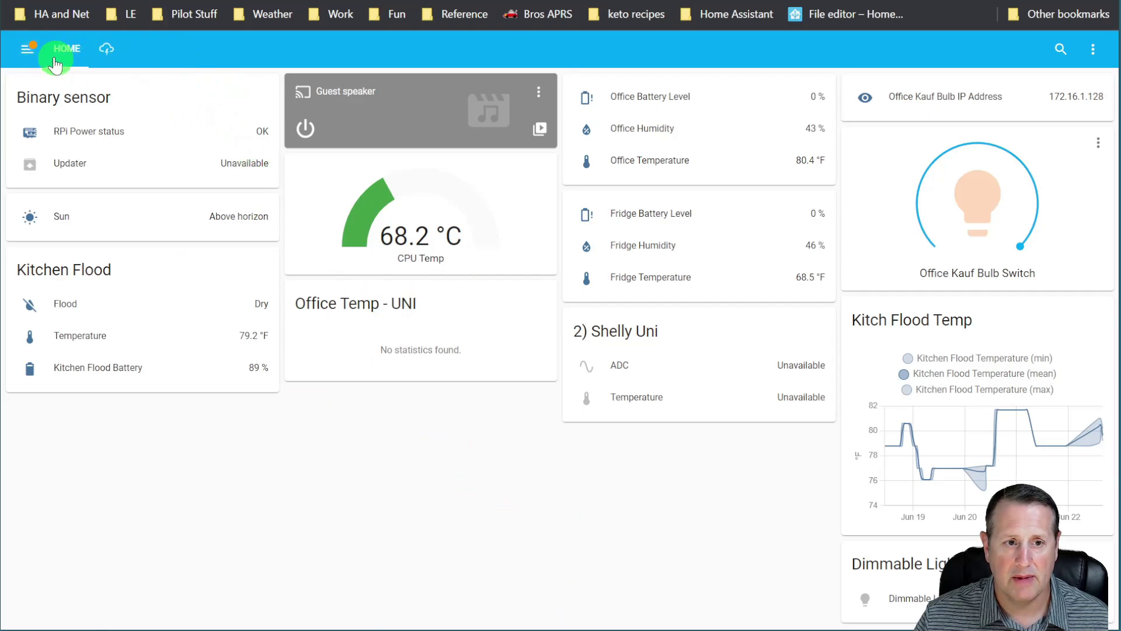
Dismiss the failed-login notification and return to the home dashboard.
left_click(28, 48)
scroll(111, 401, "down", 3)
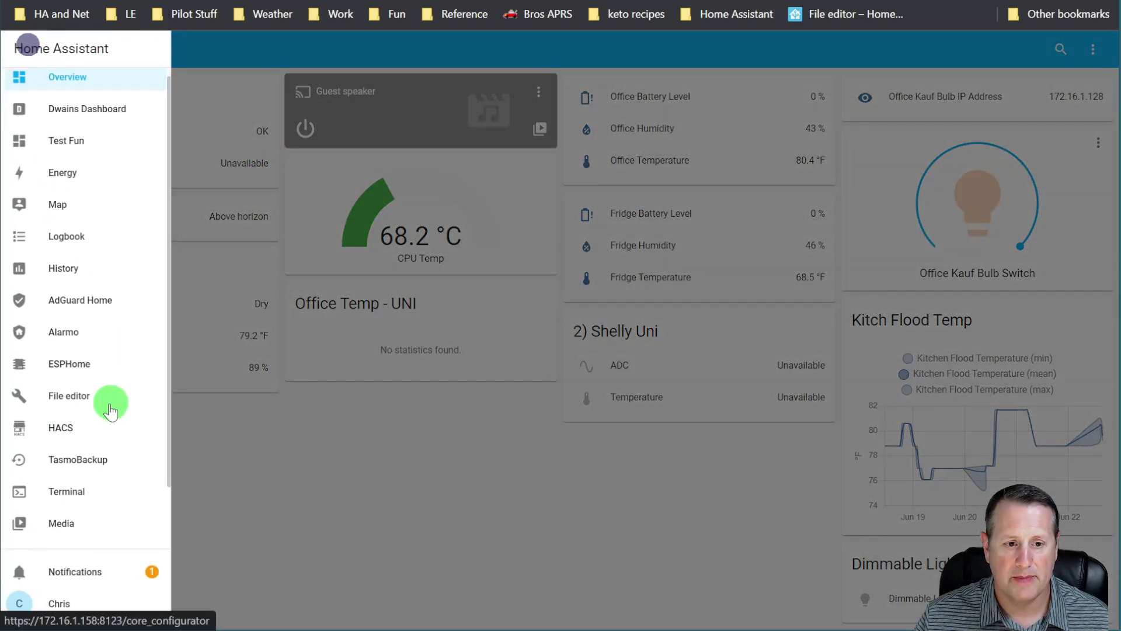
left_click(105, 570)
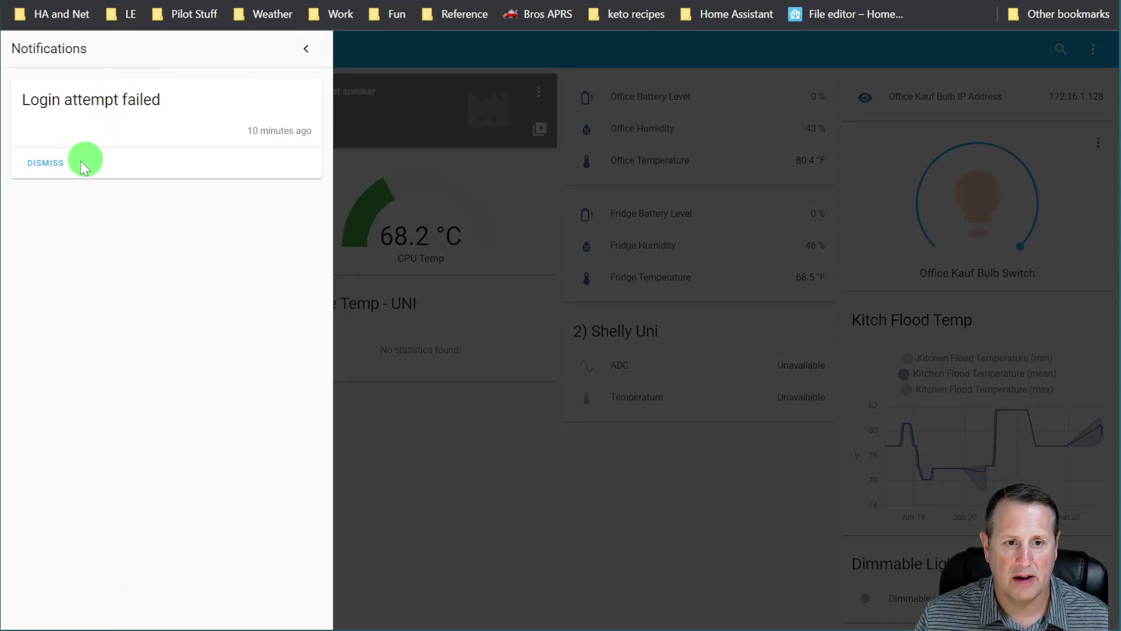
left_click(42, 165)
left_click(321, 421)
left_click(609, 529)
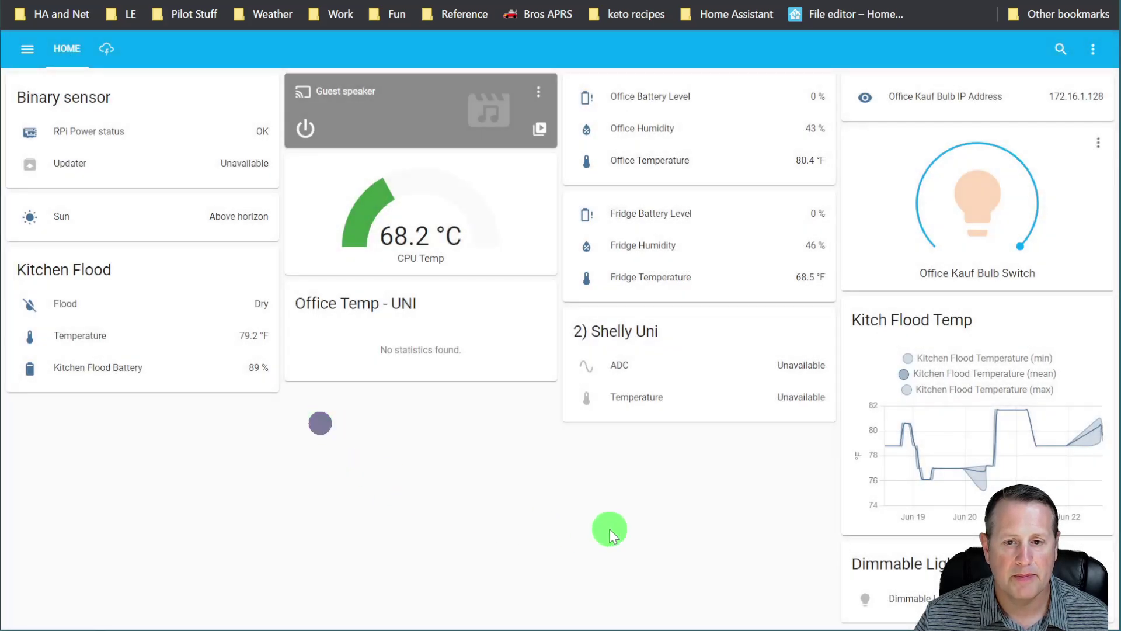
left_click(784, 400)
Check that the Overview, Dwains Dashboard and Test Fun dashboards each load.
left_click(28, 49)
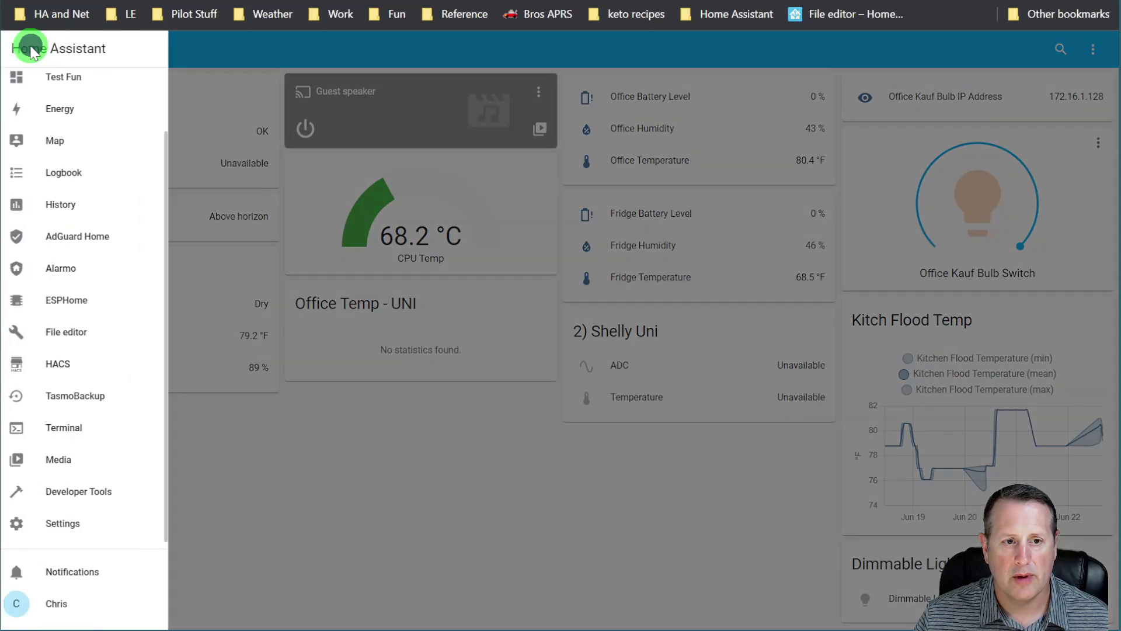
scroll(51, 146, "up", 1)
left_click(52, 93)
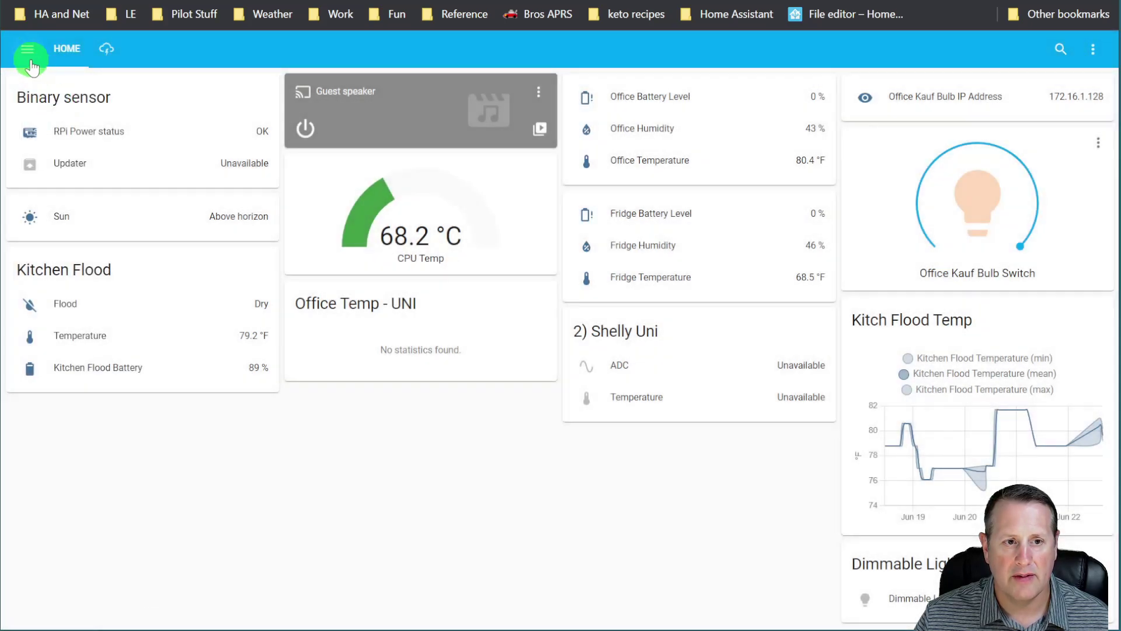
left_click(30, 47)
left_click(54, 119)
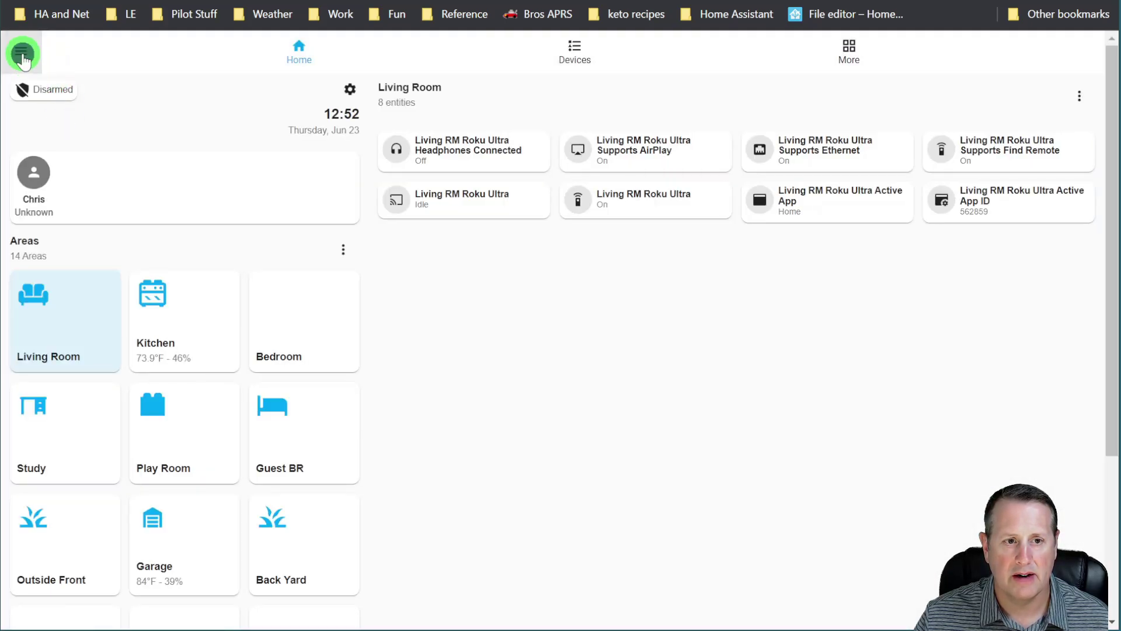
left_click(23, 51)
left_click(60, 149)
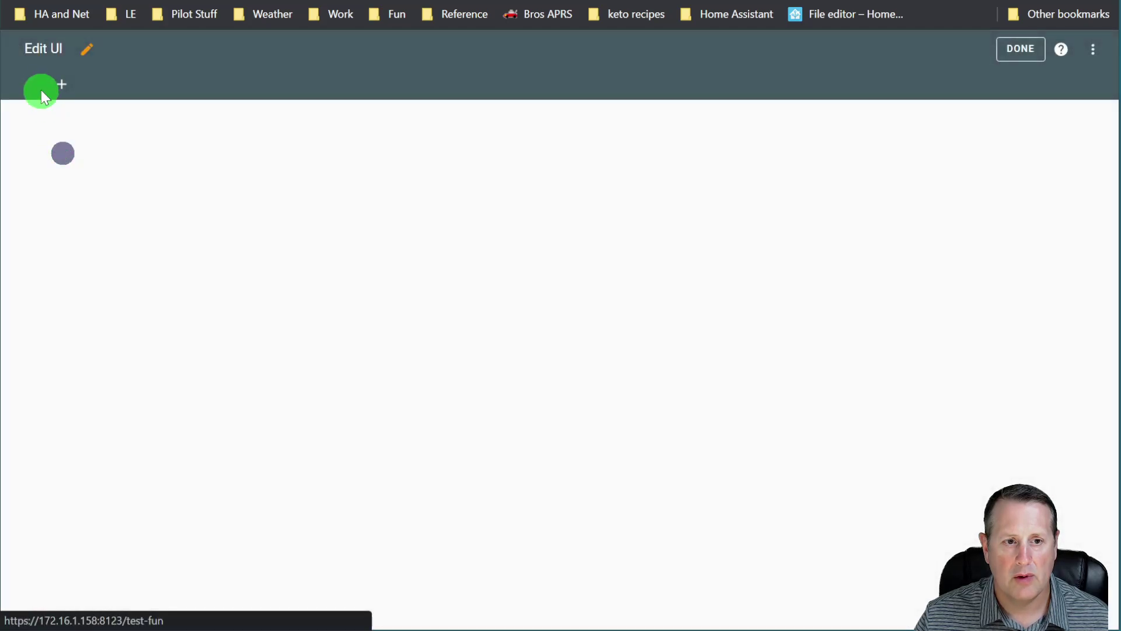
left_click(1020, 49)
left_click(24, 49)
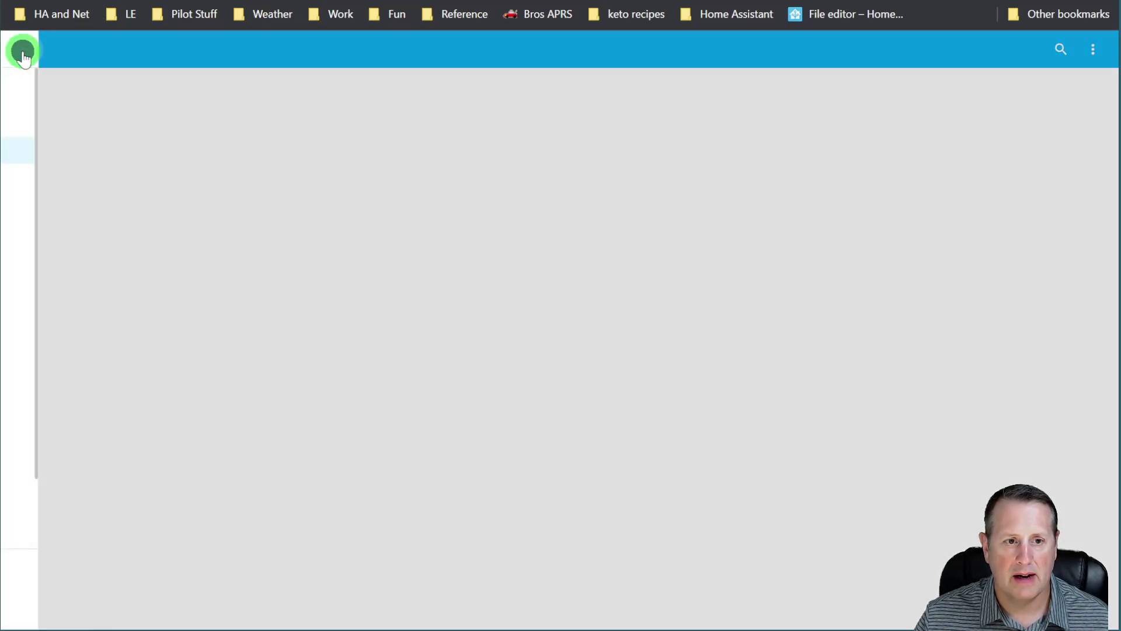
scroll(64, 280, "down", 2)
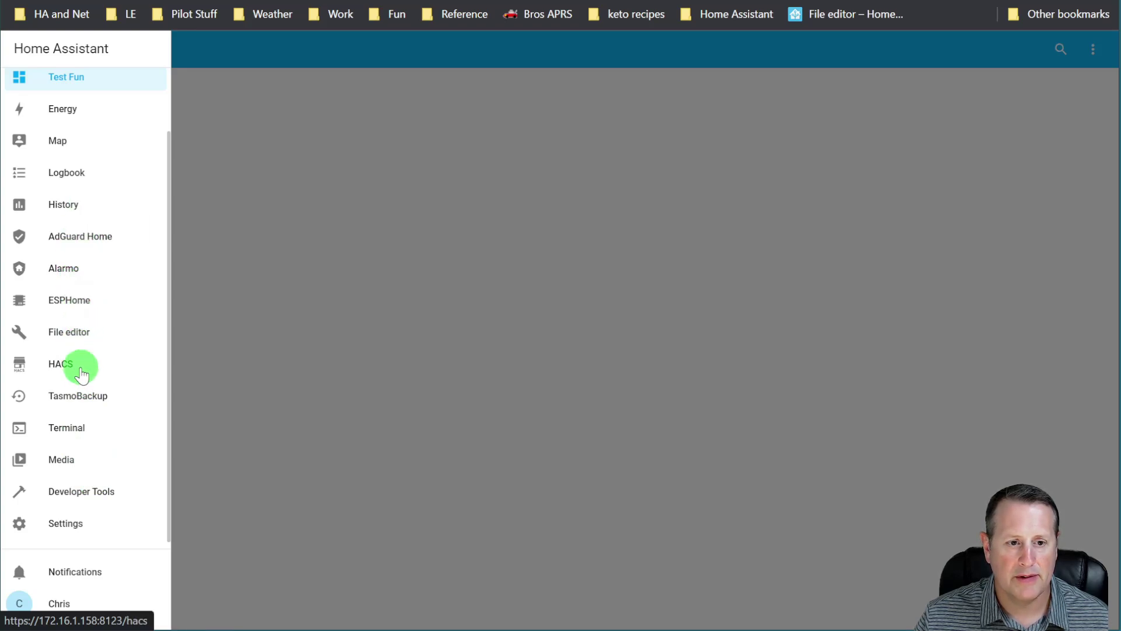
From the Test Fun dashboard, reach the Add-ons dashboard and open Google Drive Backup's web UI.
scroll(92, 169, "up", 2)
left_click(84, 153)
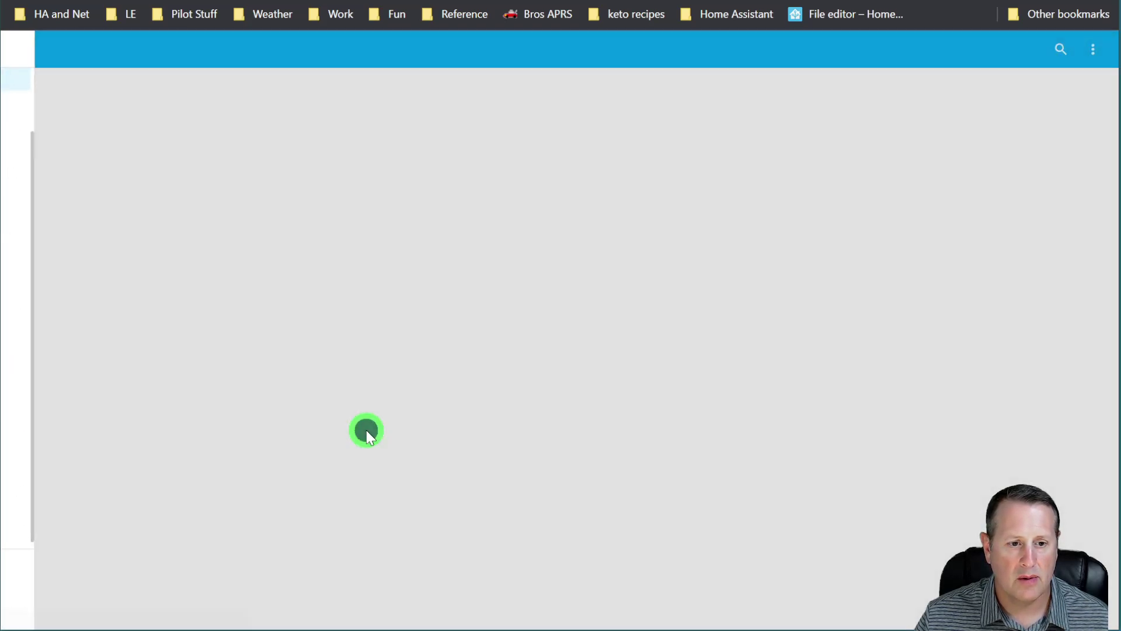
type("cad")
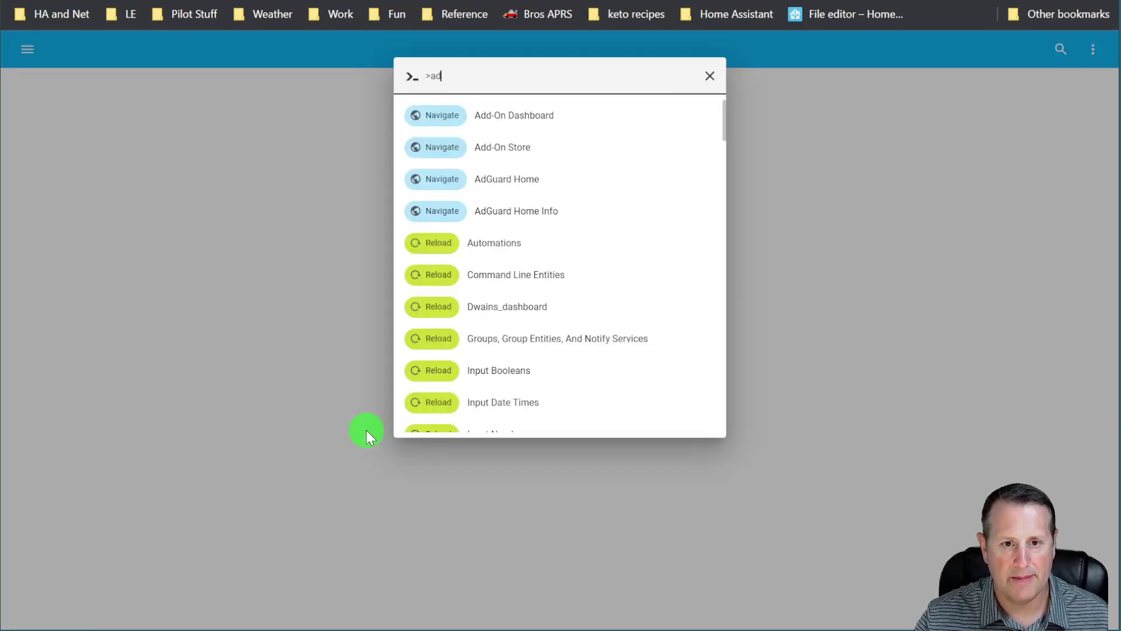
key("Down")
key("Return")
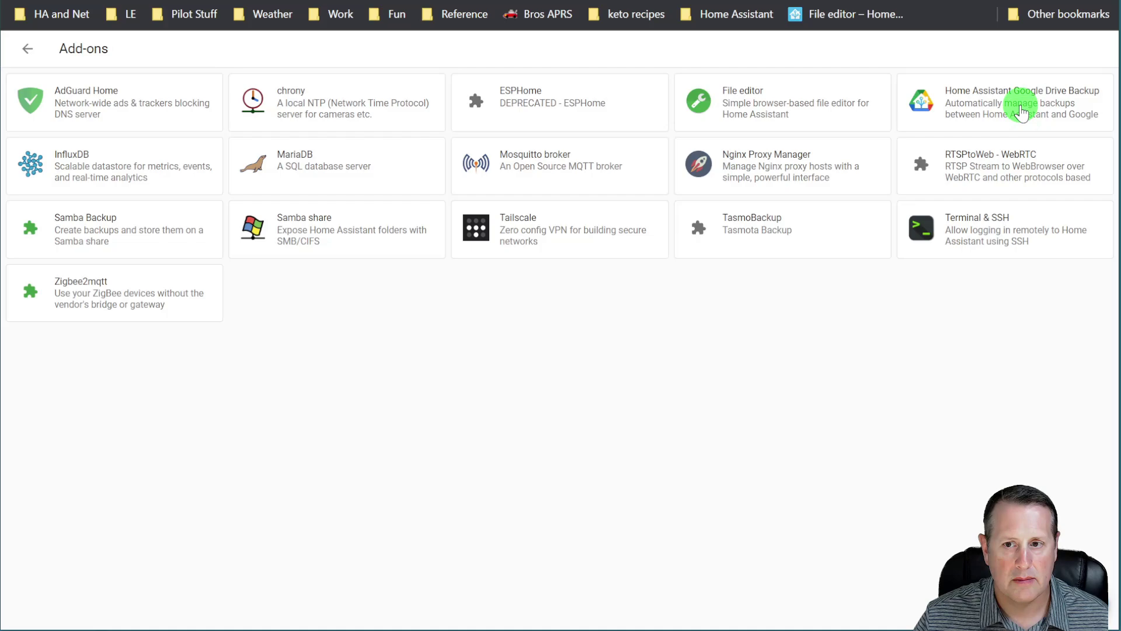
left_click(1021, 105)
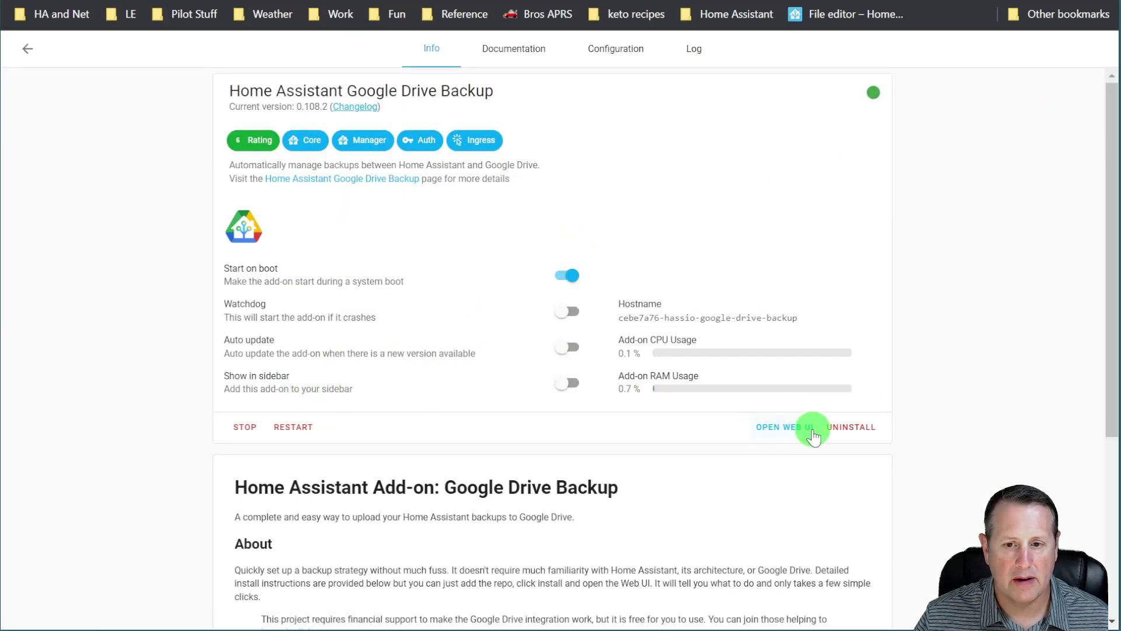
left_click(811, 428)
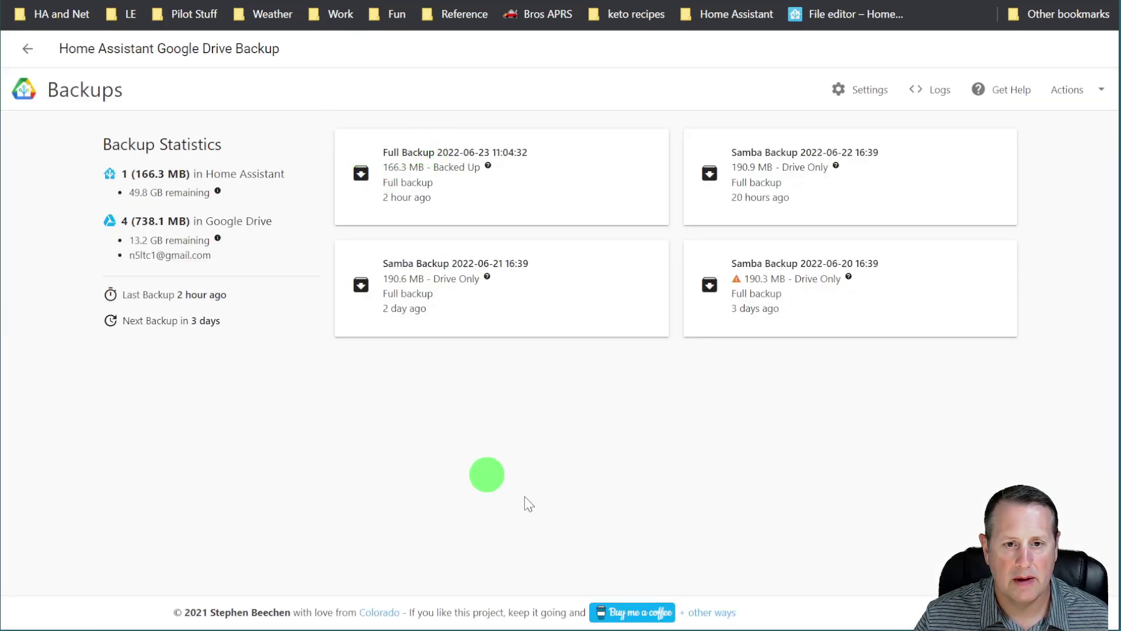